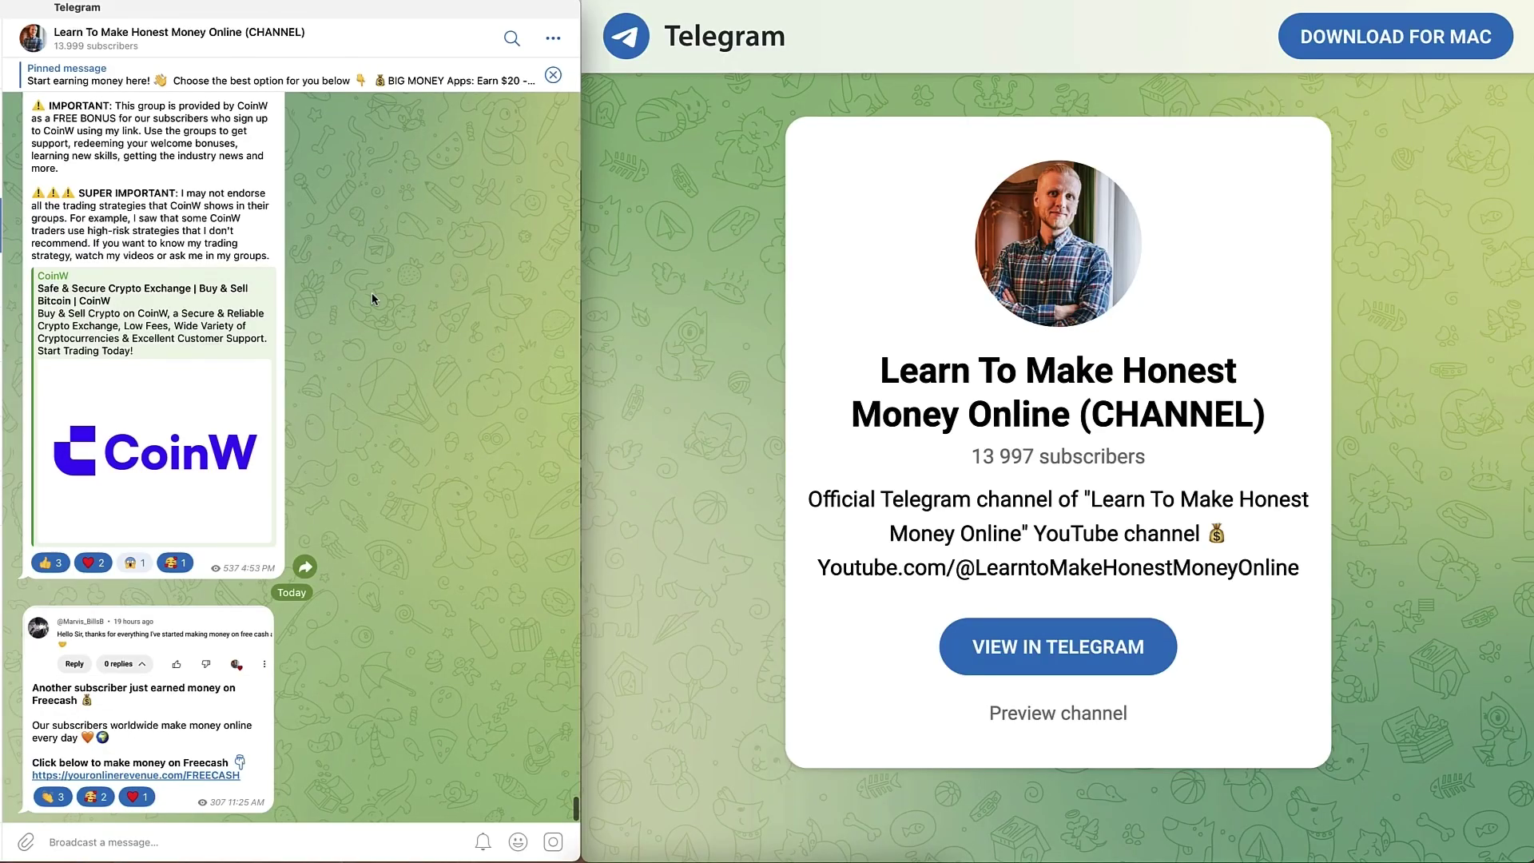
pyautogui.scroll(15, 372, 298)
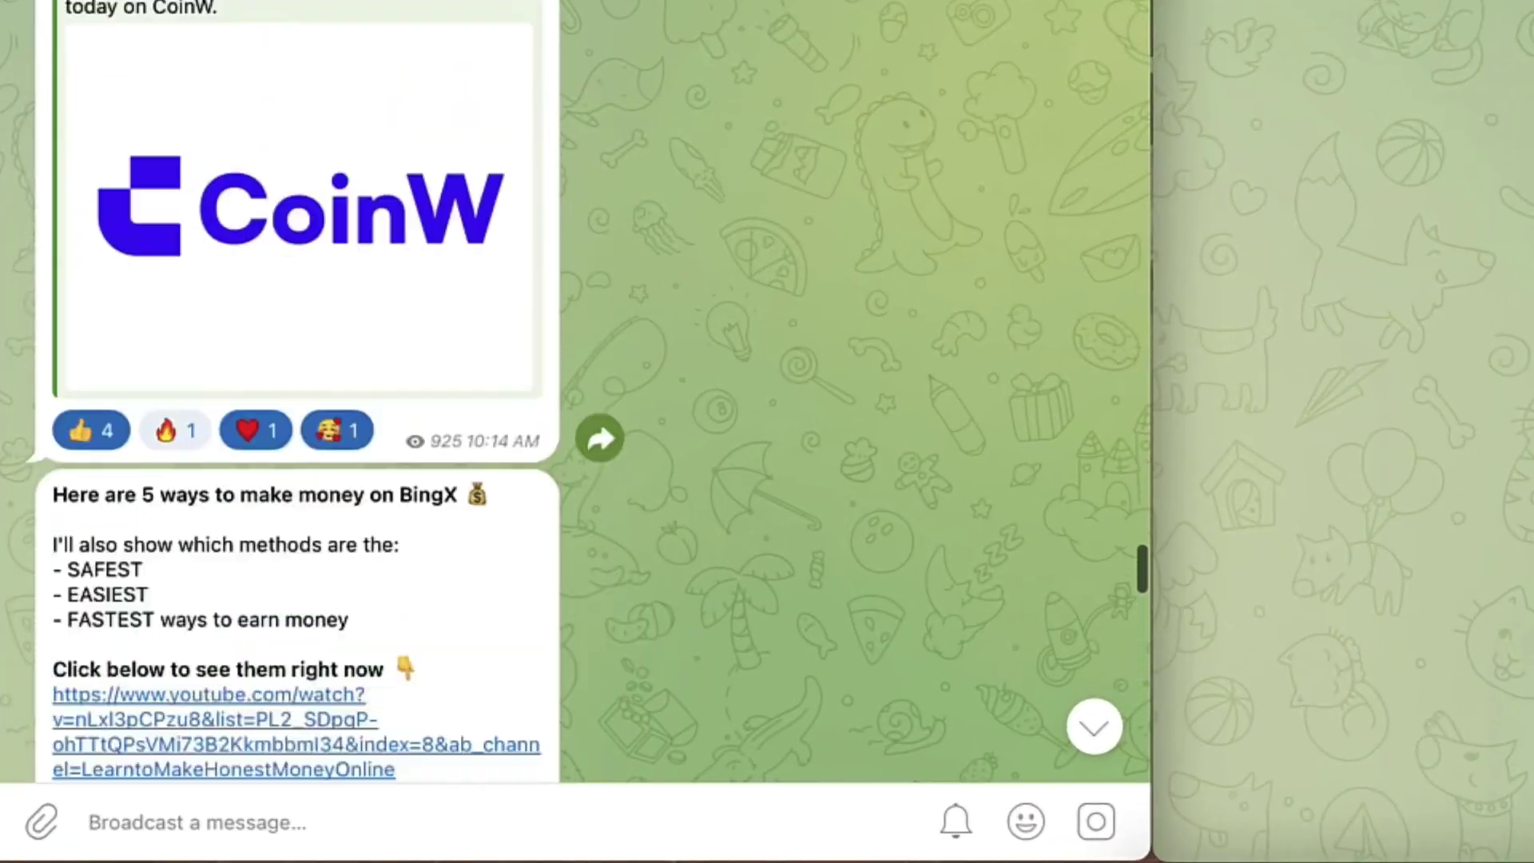
pyautogui.scroll(20, 296, 392)
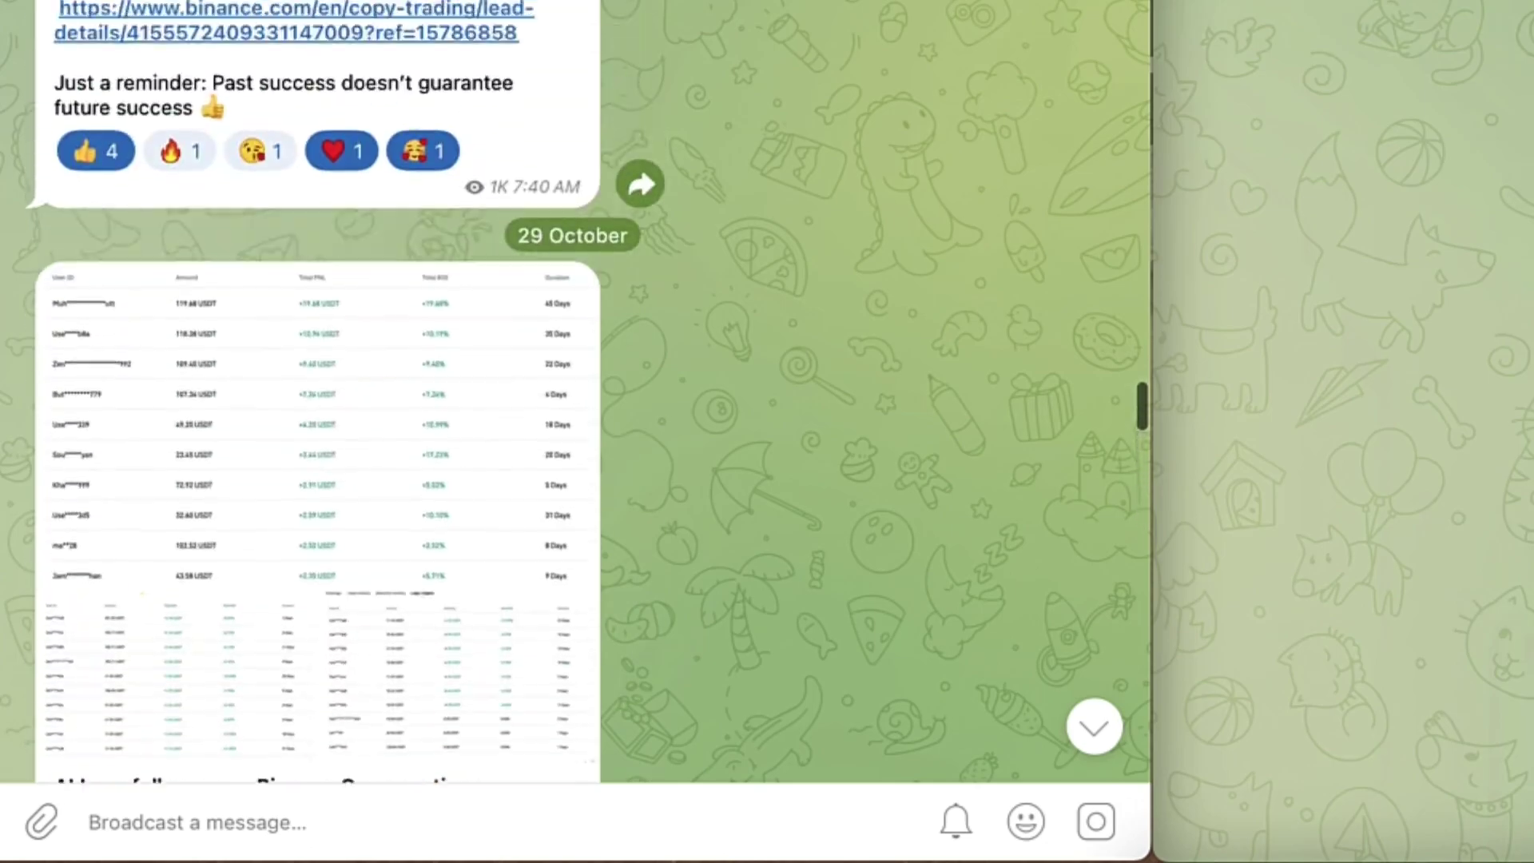
pyautogui.scroll(10, 296, 391)
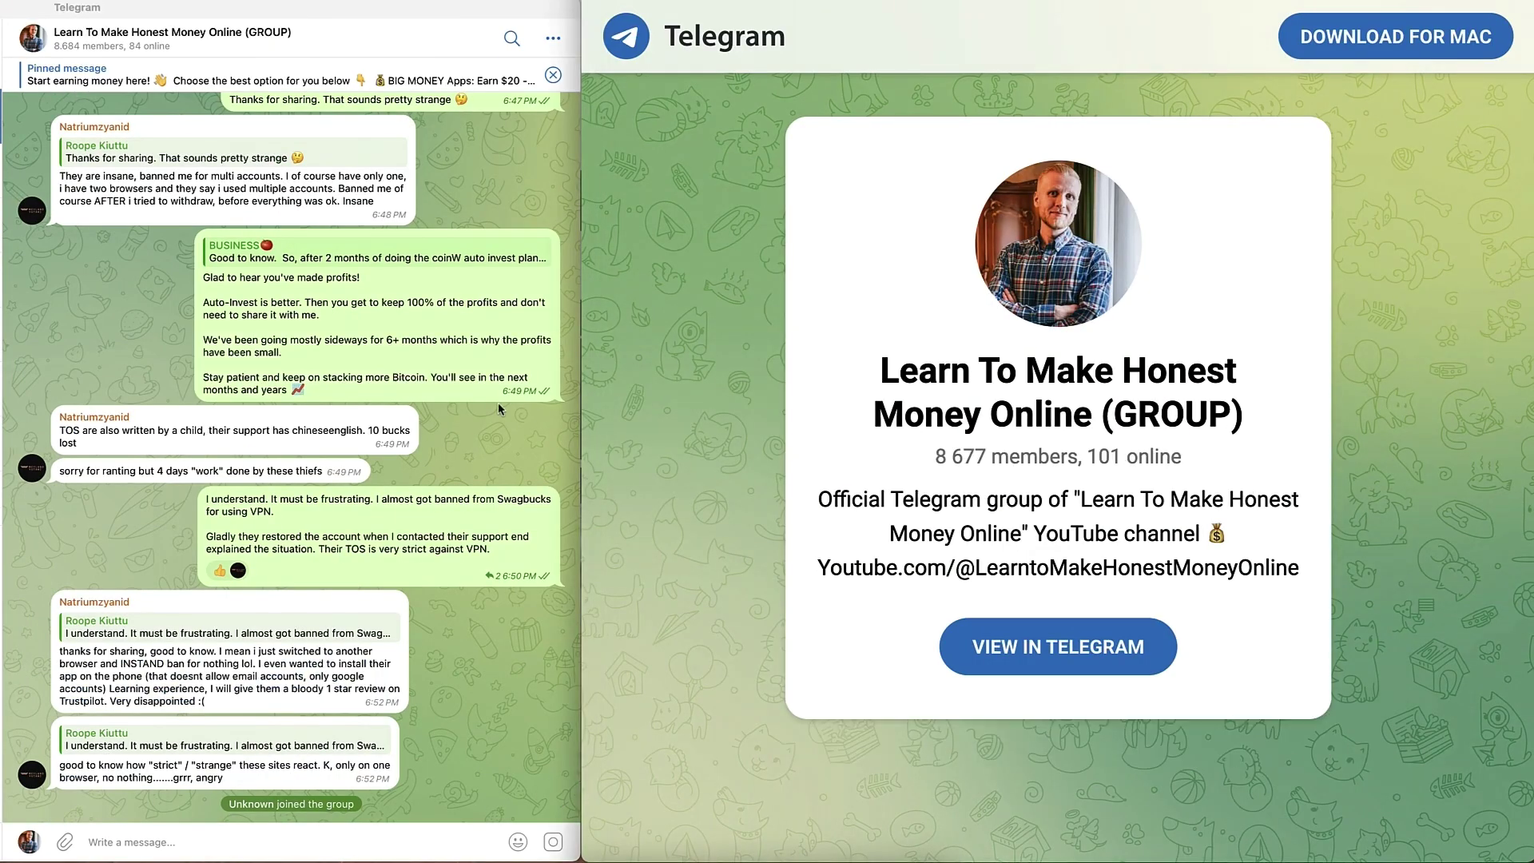
pyautogui.scroll(15, 490, 409)
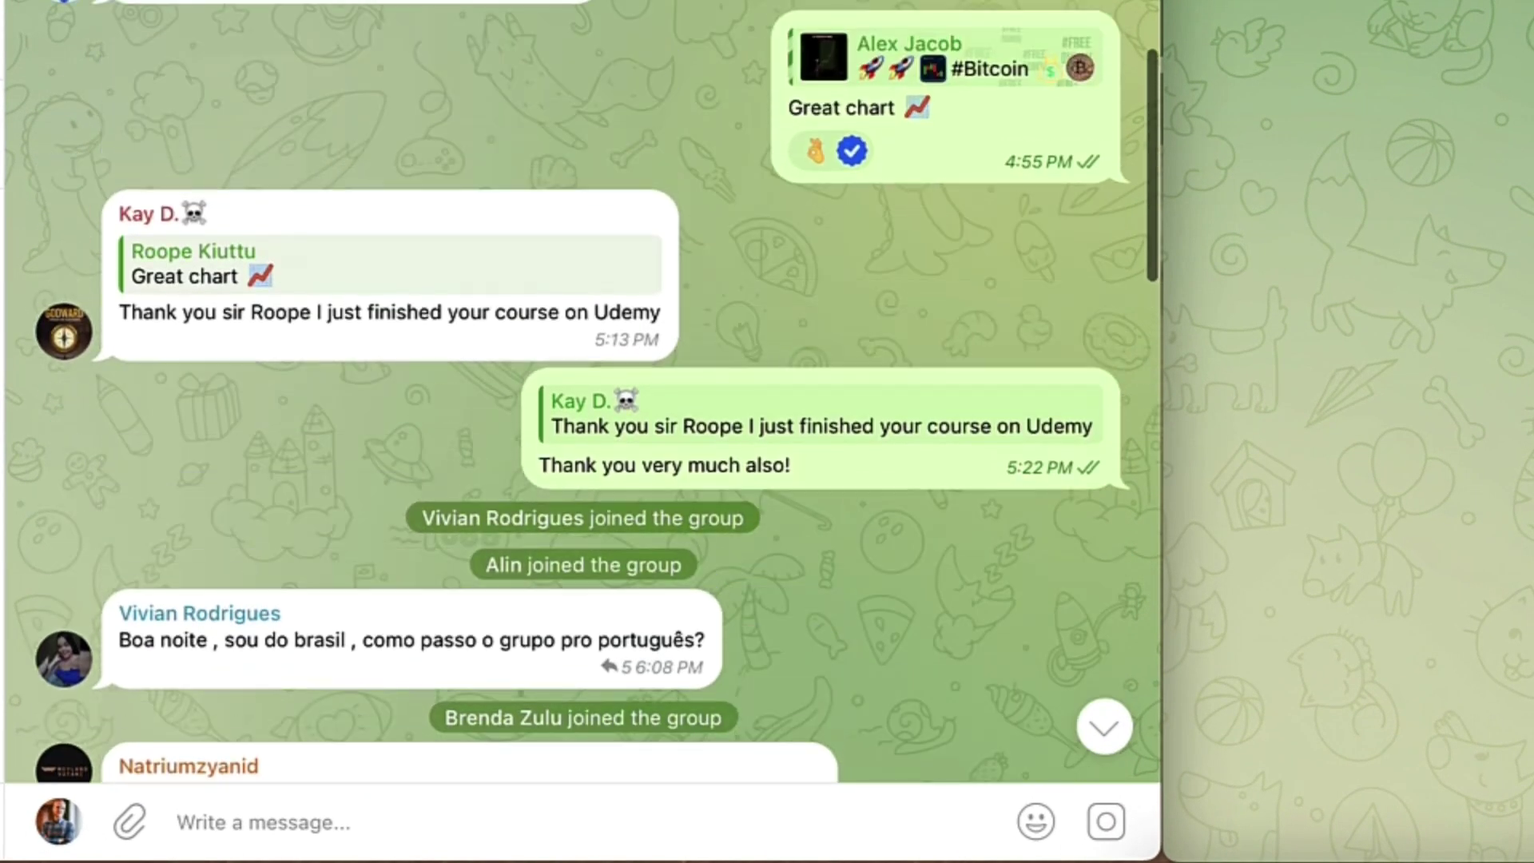
pyautogui.scroll(20, 583, 392)
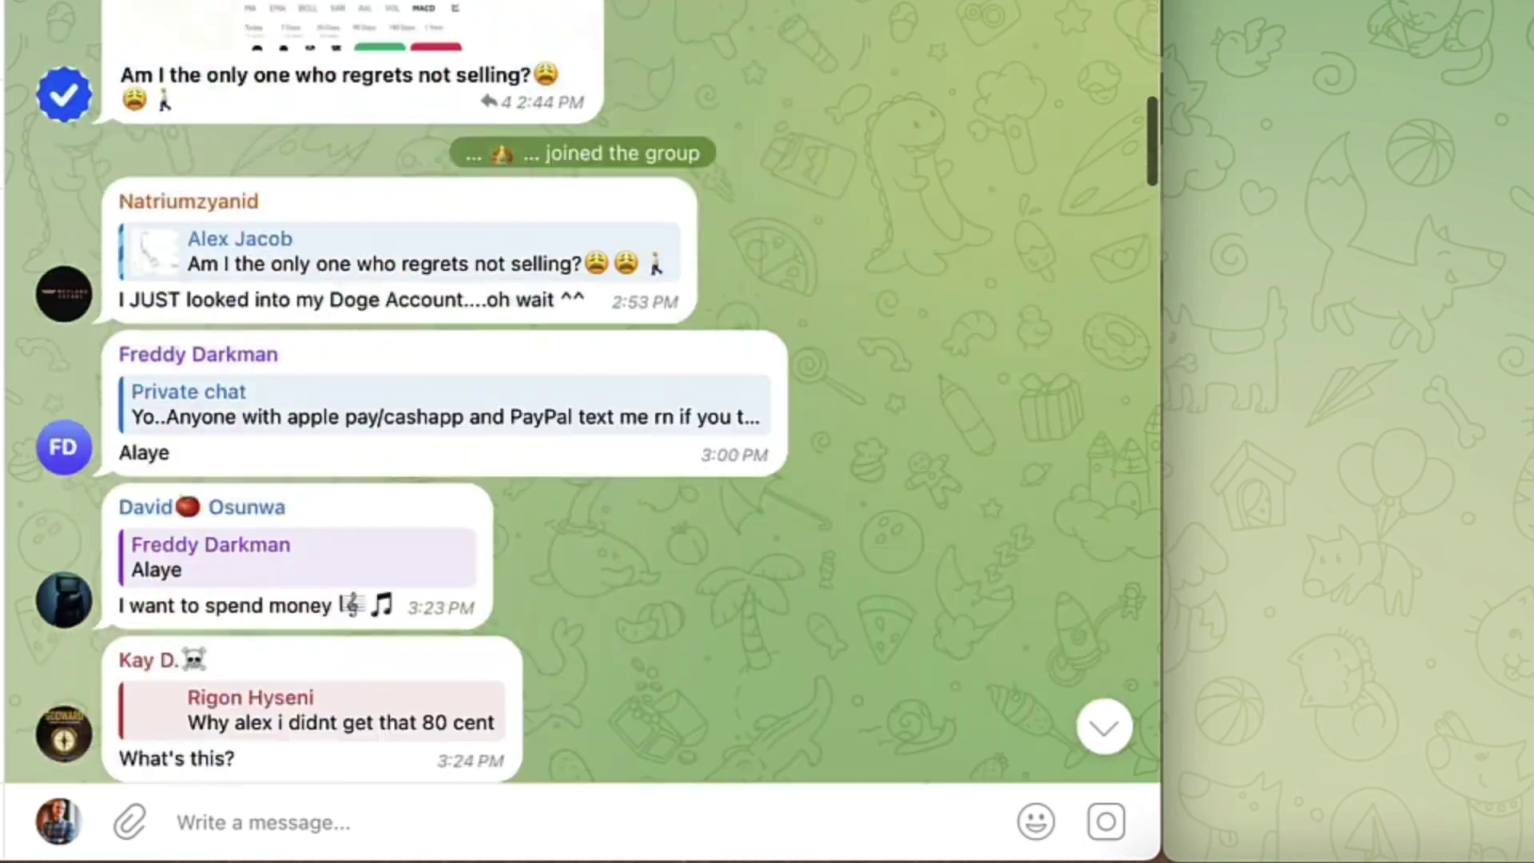
pyautogui.scroll(20, 320, 391)
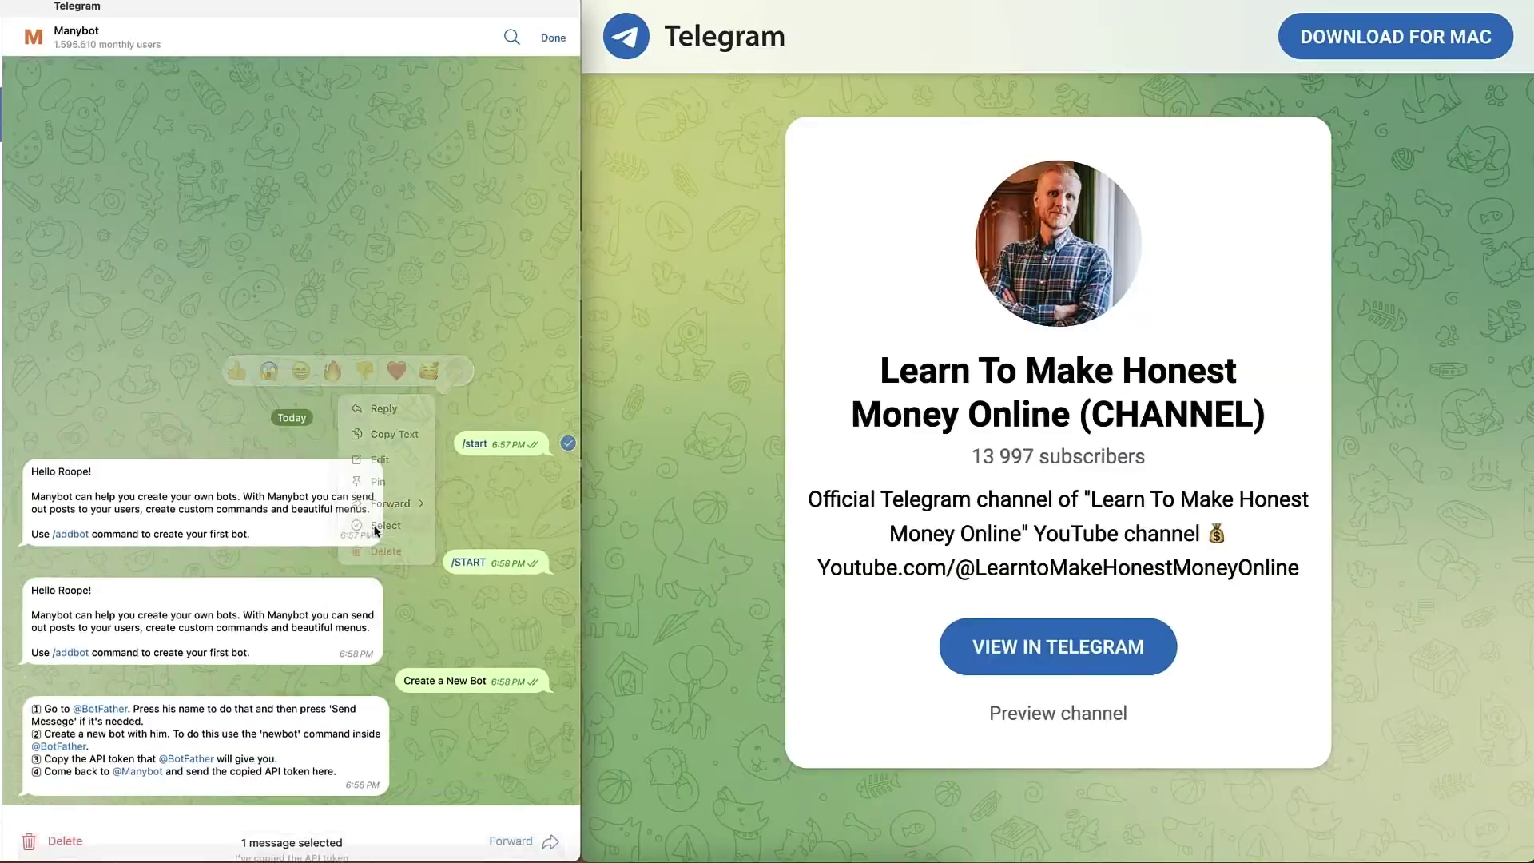
# - Delete the five old Manybot messages, then restart Manybot and request Create a New Bot
pyautogui.click(376, 531)
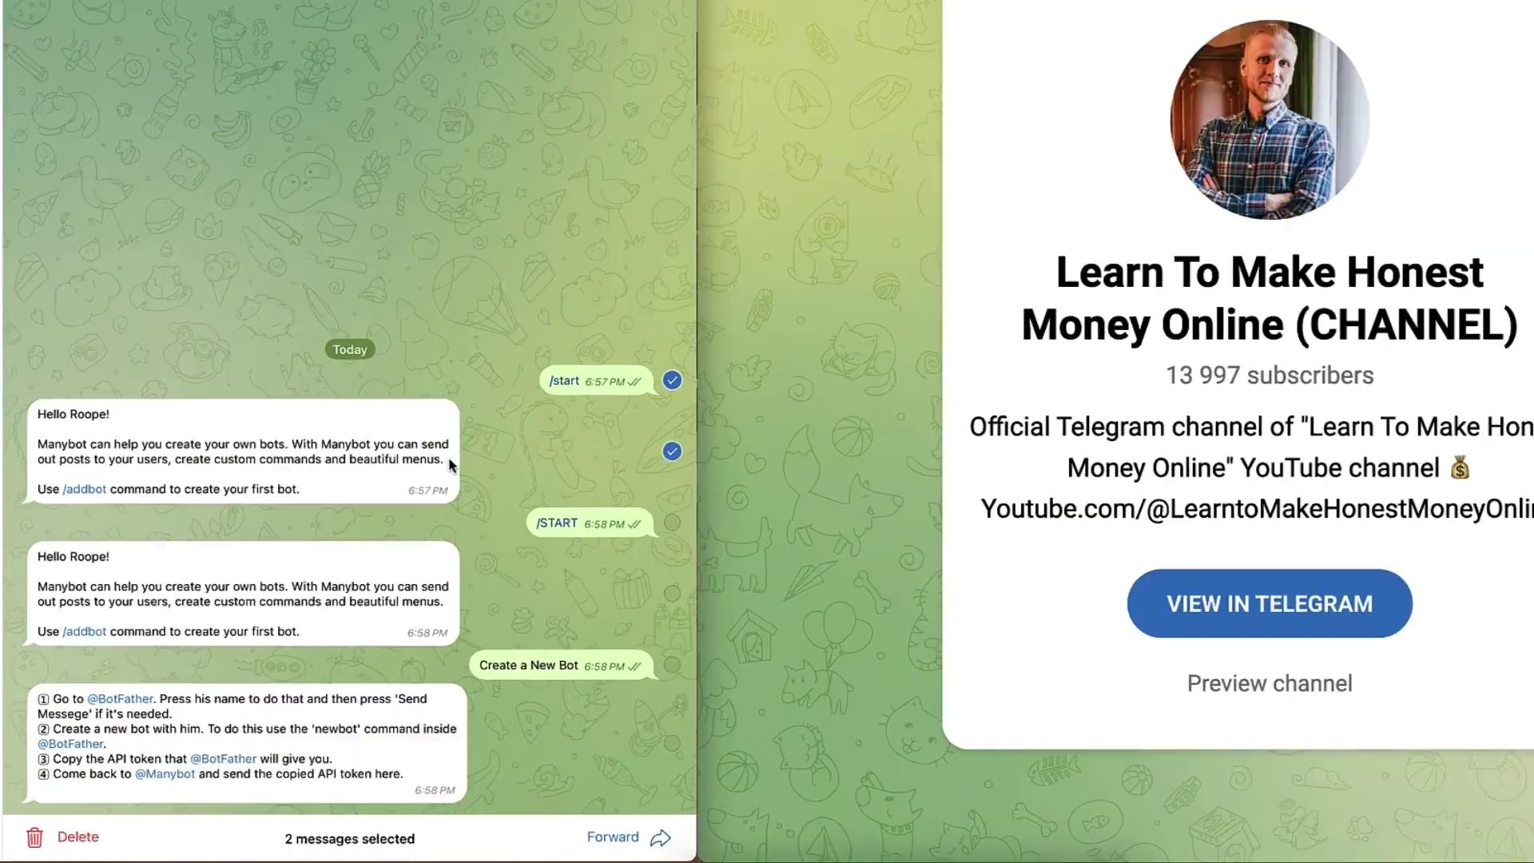
pyautogui.click(415, 565)
pyautogui.click(418, 616)
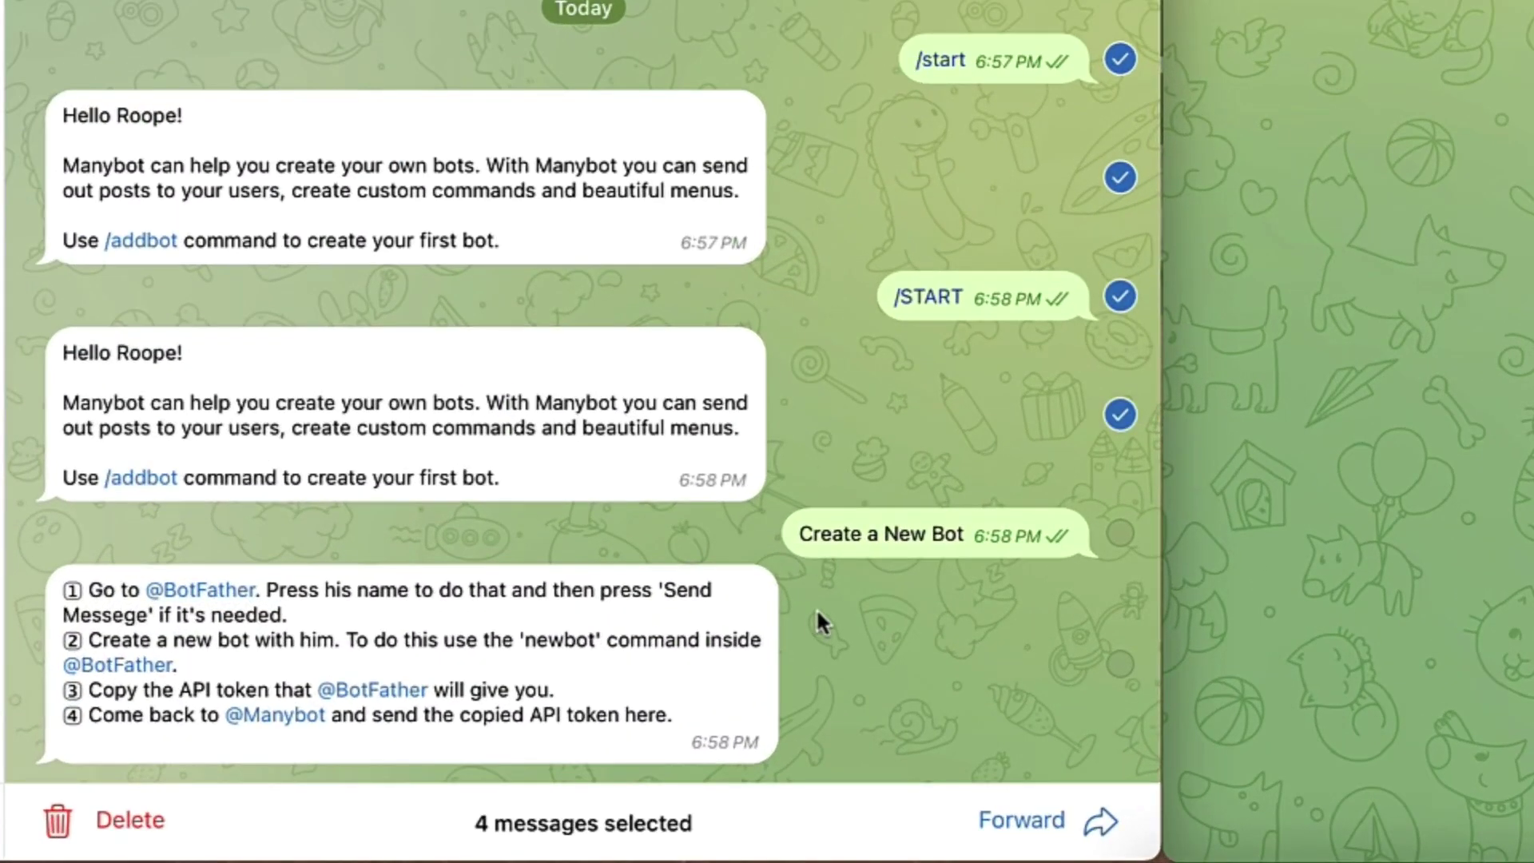
pyautogui.click(830, 537)
pyautogui.click(405, 712)
pyautogui.click(128, 819)
pyautogui.click(265, 469)
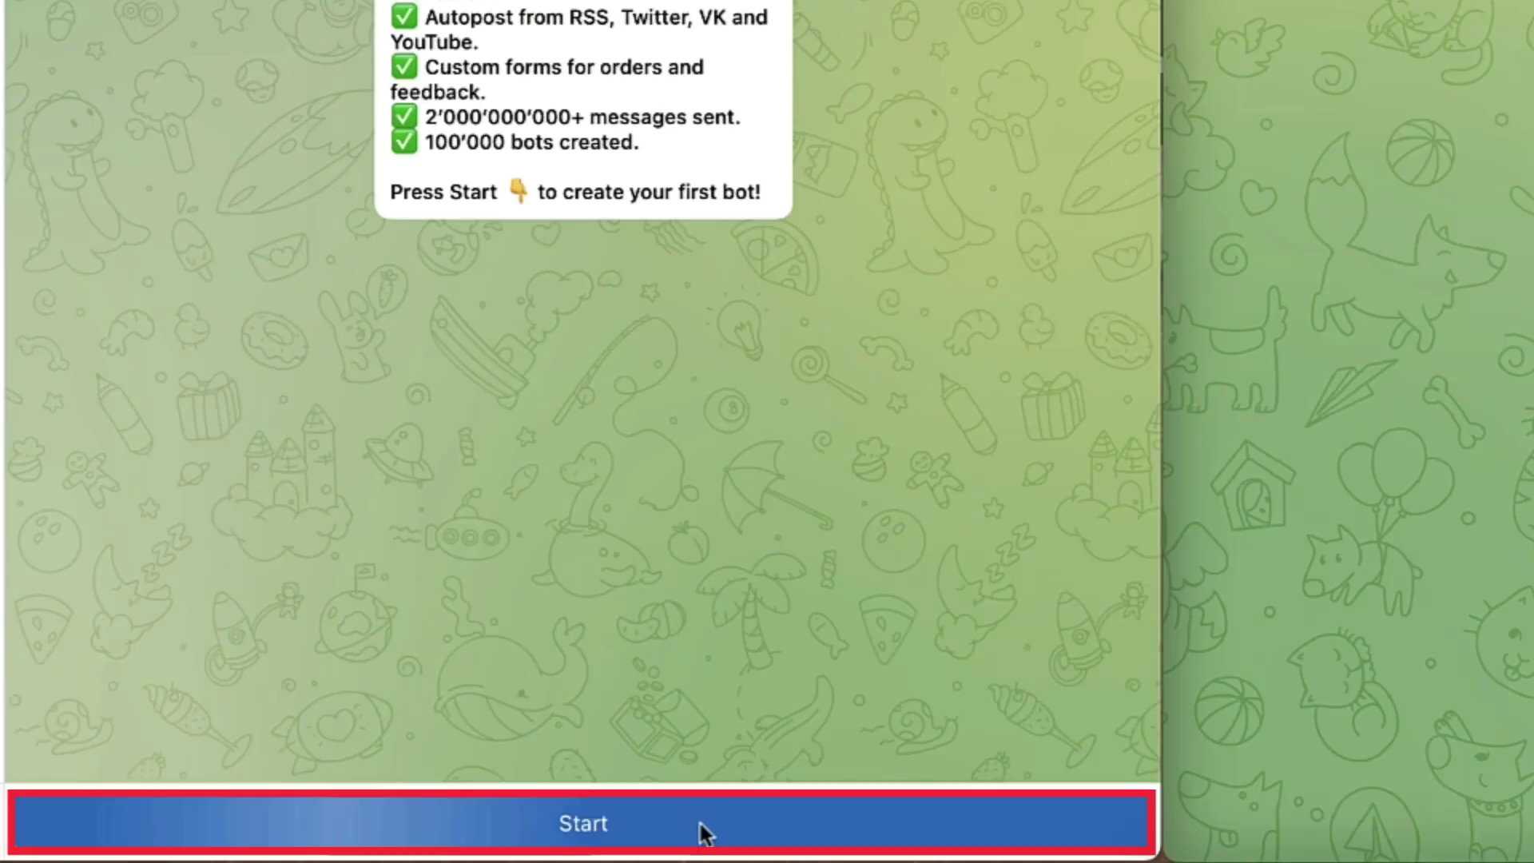
pyautogui.click(698, 820)
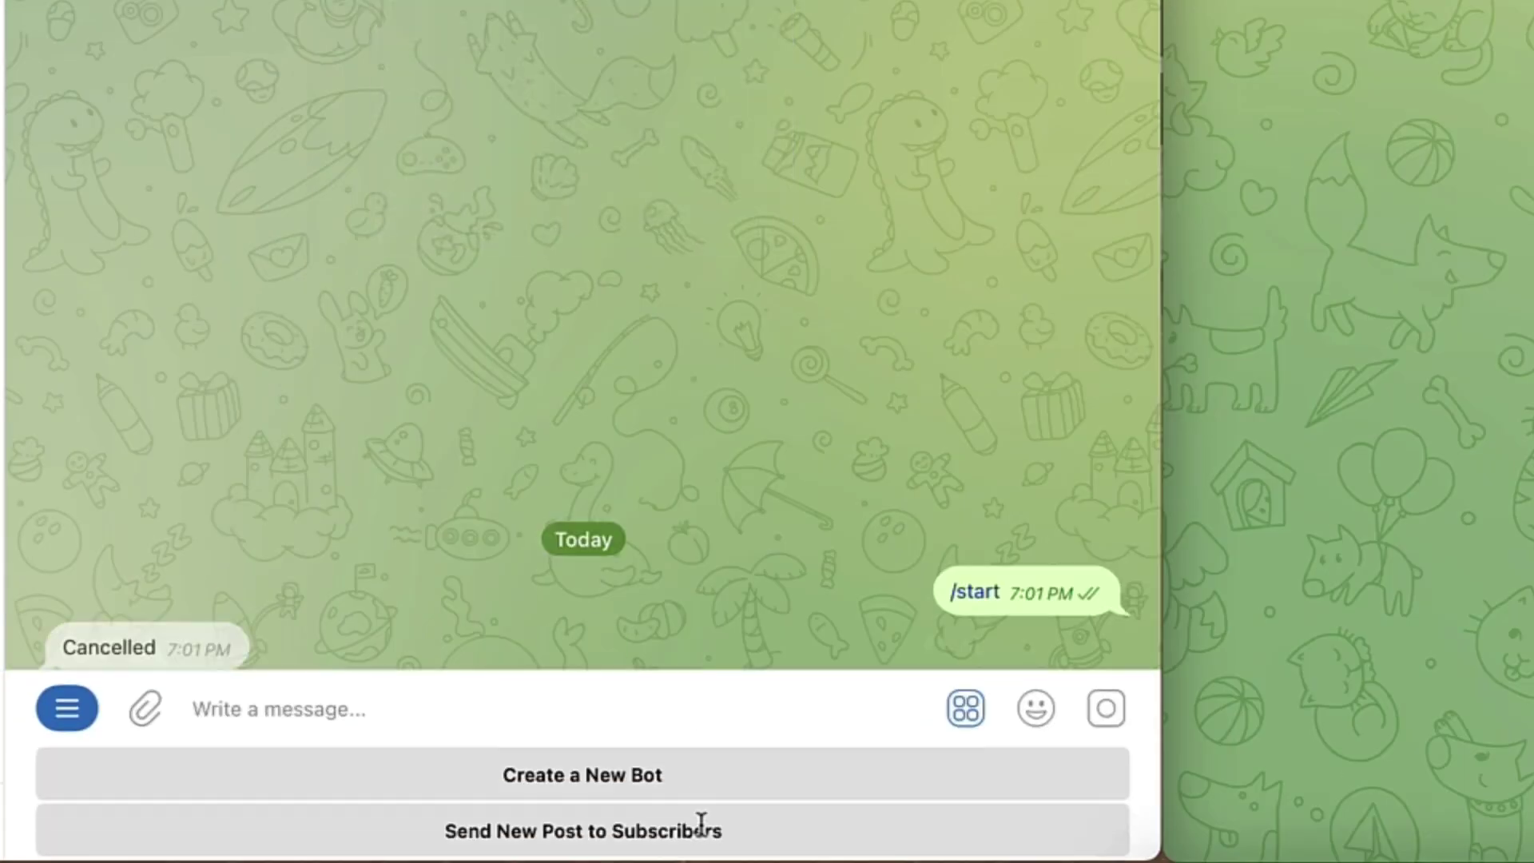
pyautogui.click(643, 709)
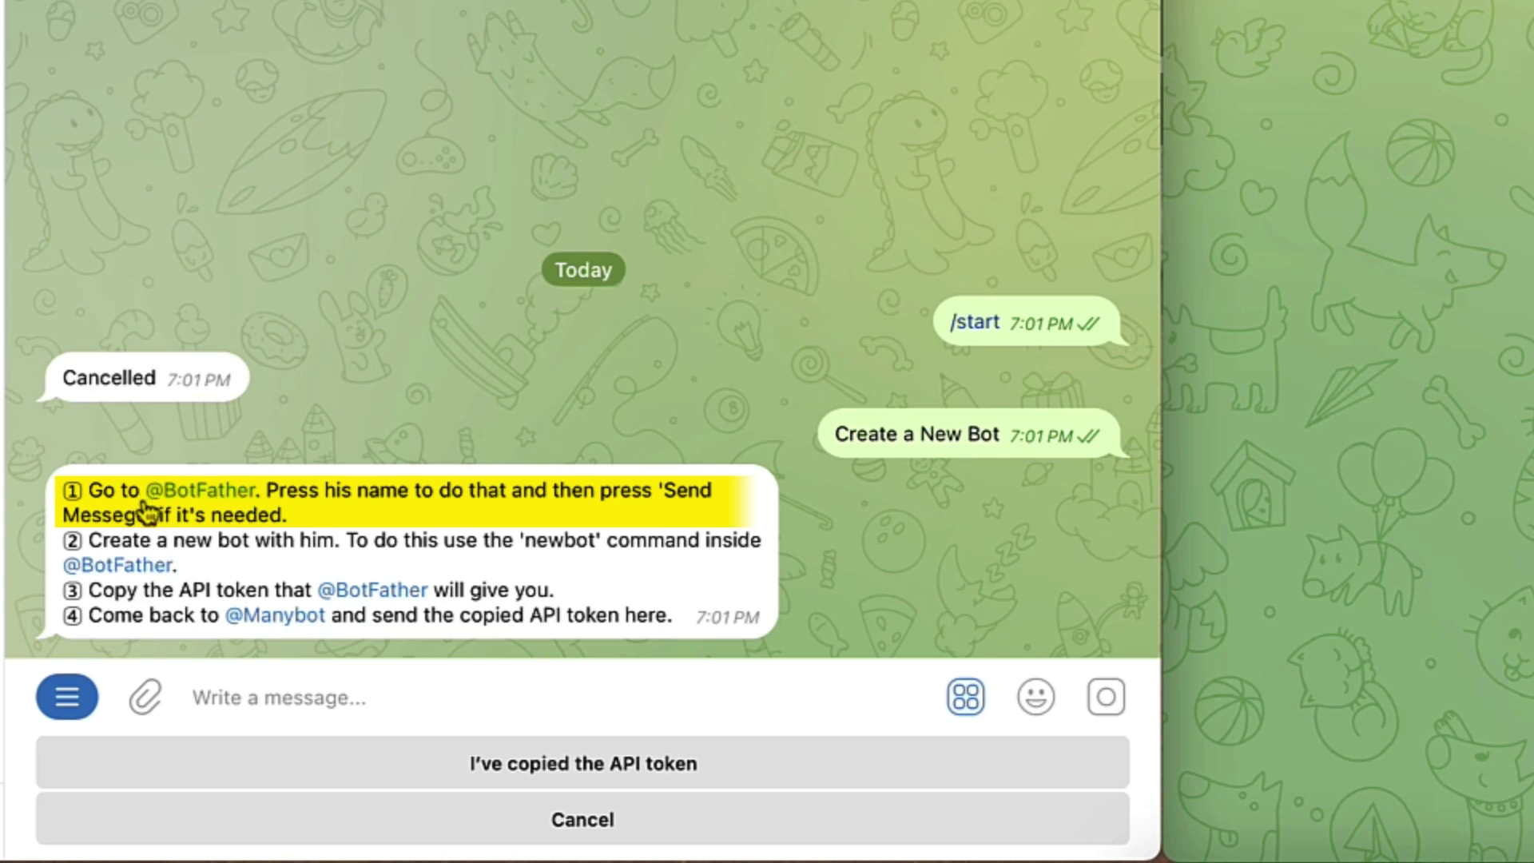
# - Highlight the first sentence of step two in Manybot's instructions, then clear the selection
pyautogui.moveTo(220, 529); pyautogui.dragTo(348, 529)
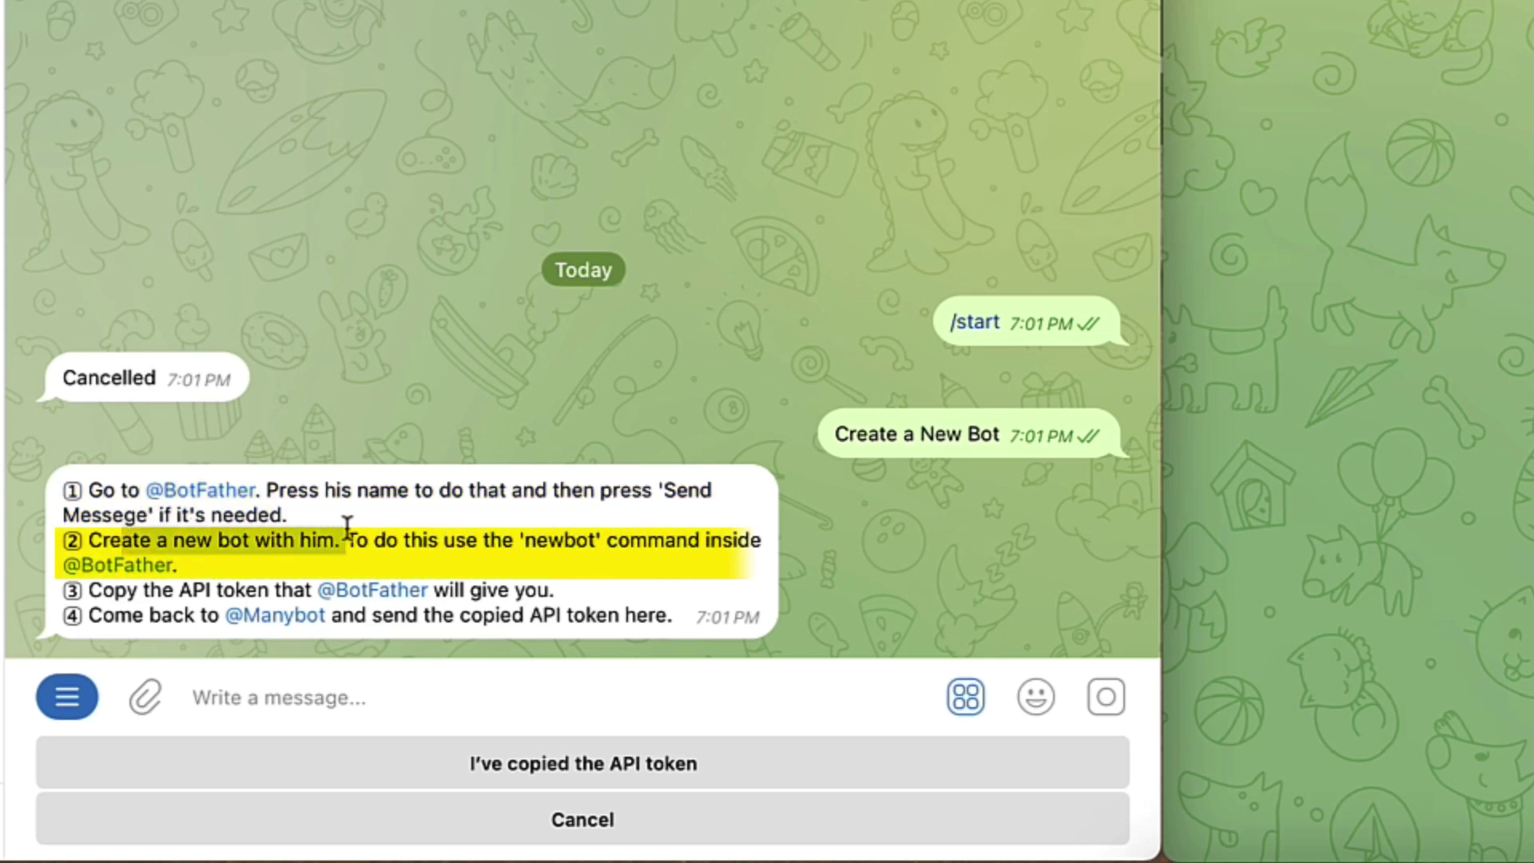
pyautogui.click(96, 591)
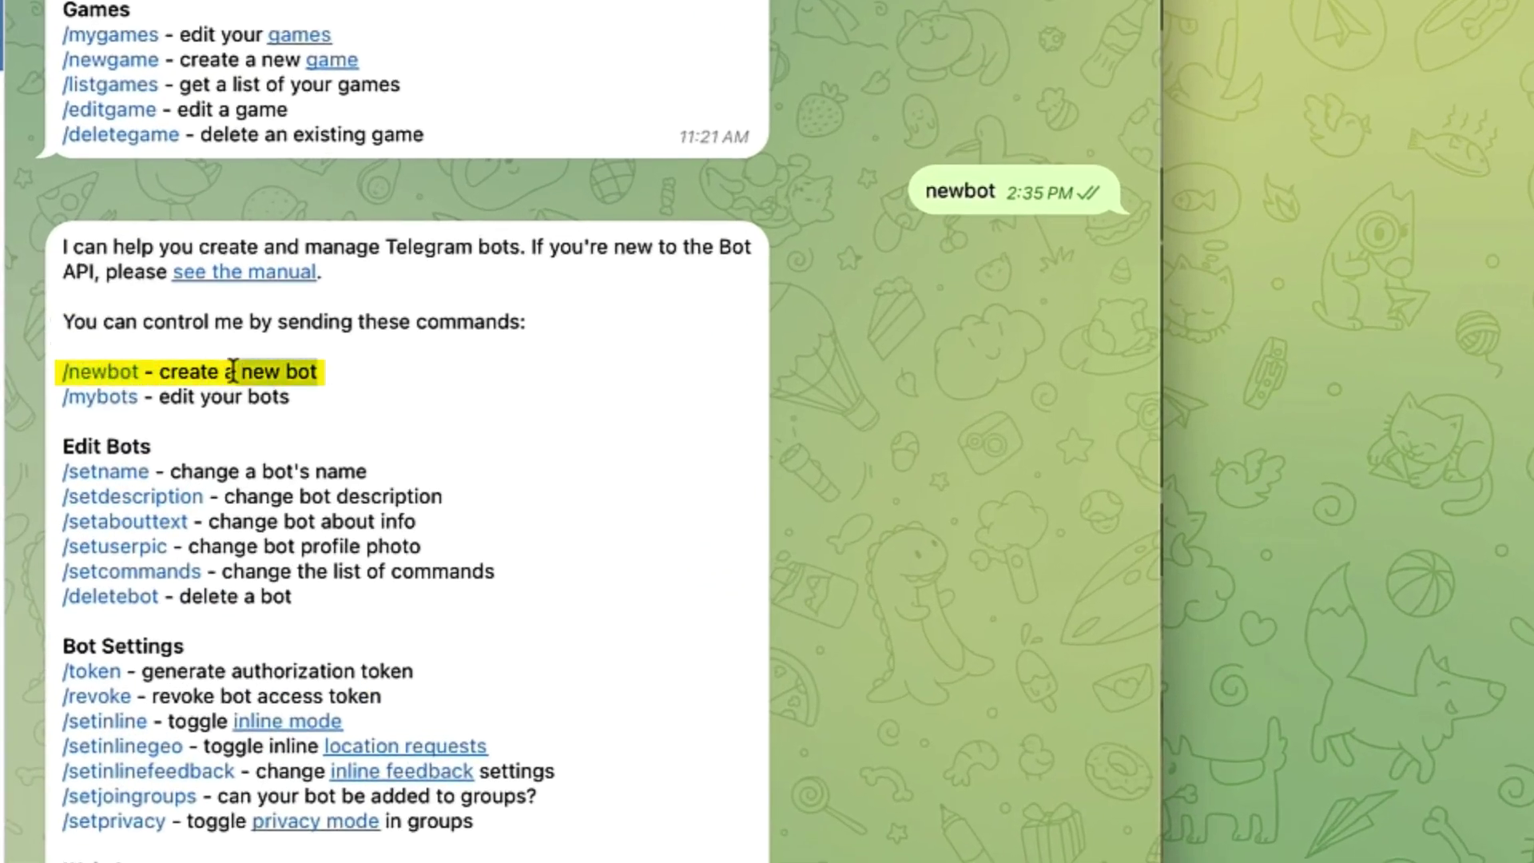
# - Create a bot via /newbot named 'Example Bot for Youtube' with username example_for_youtube_bot
pyautogui.click(88, 382)
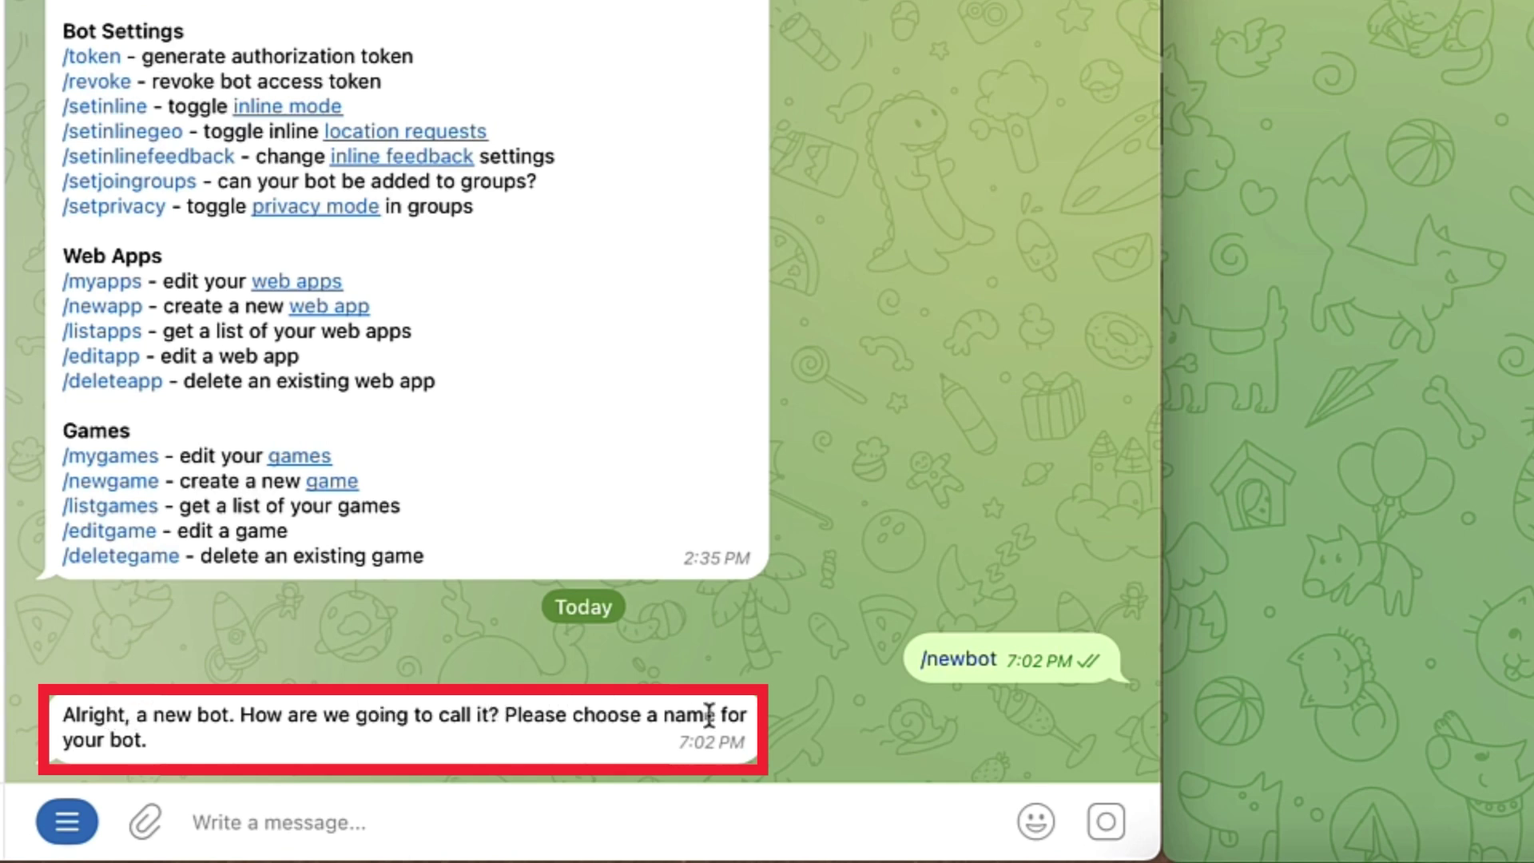
pyautogui.write('E')
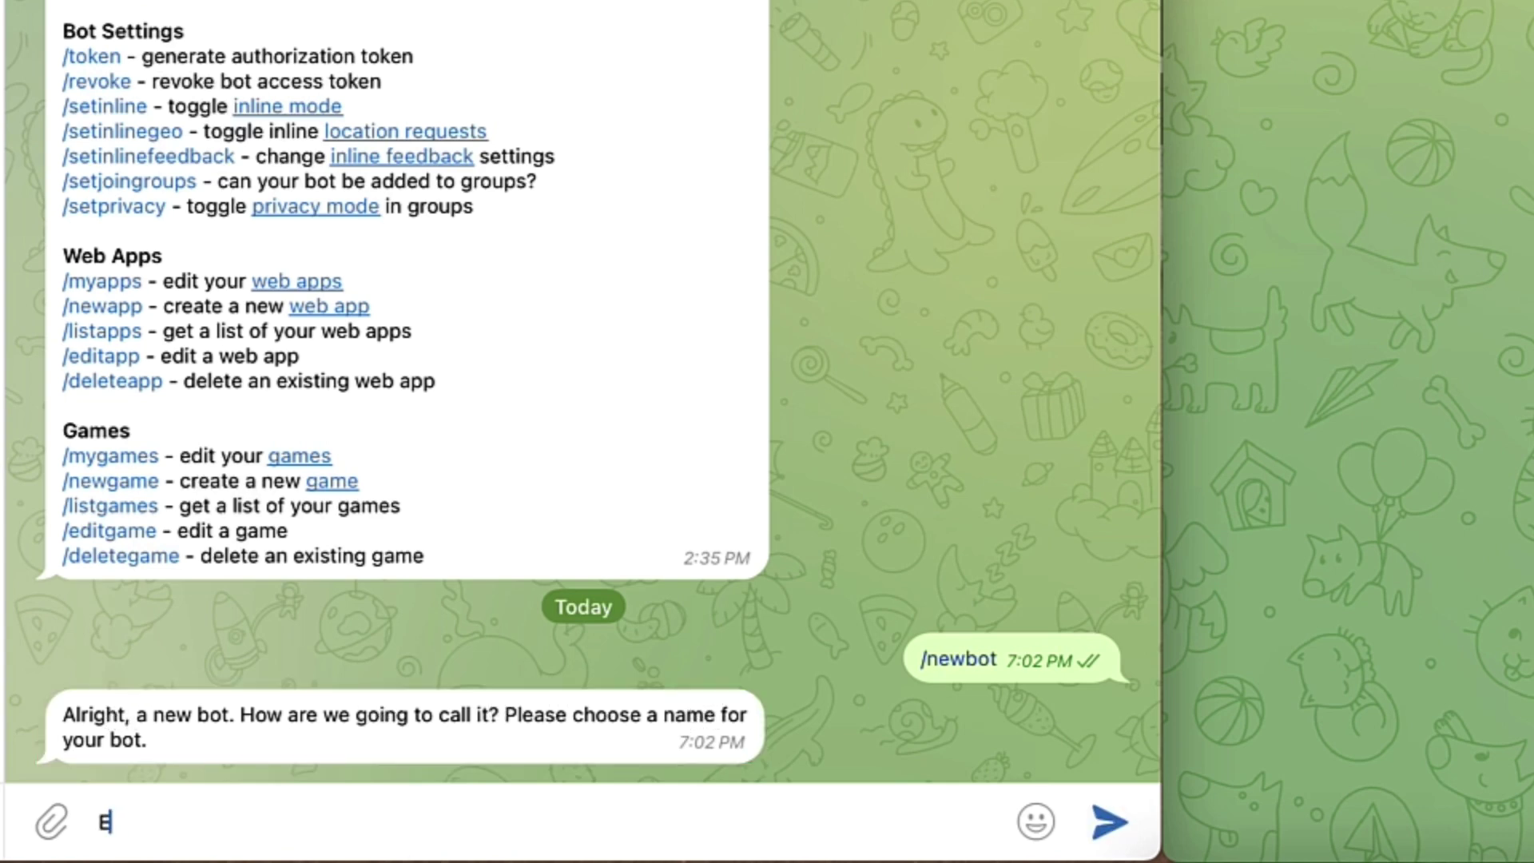
pyautogui.write('xample Bot for Youtube')
pyautogui.click(1101, 831)
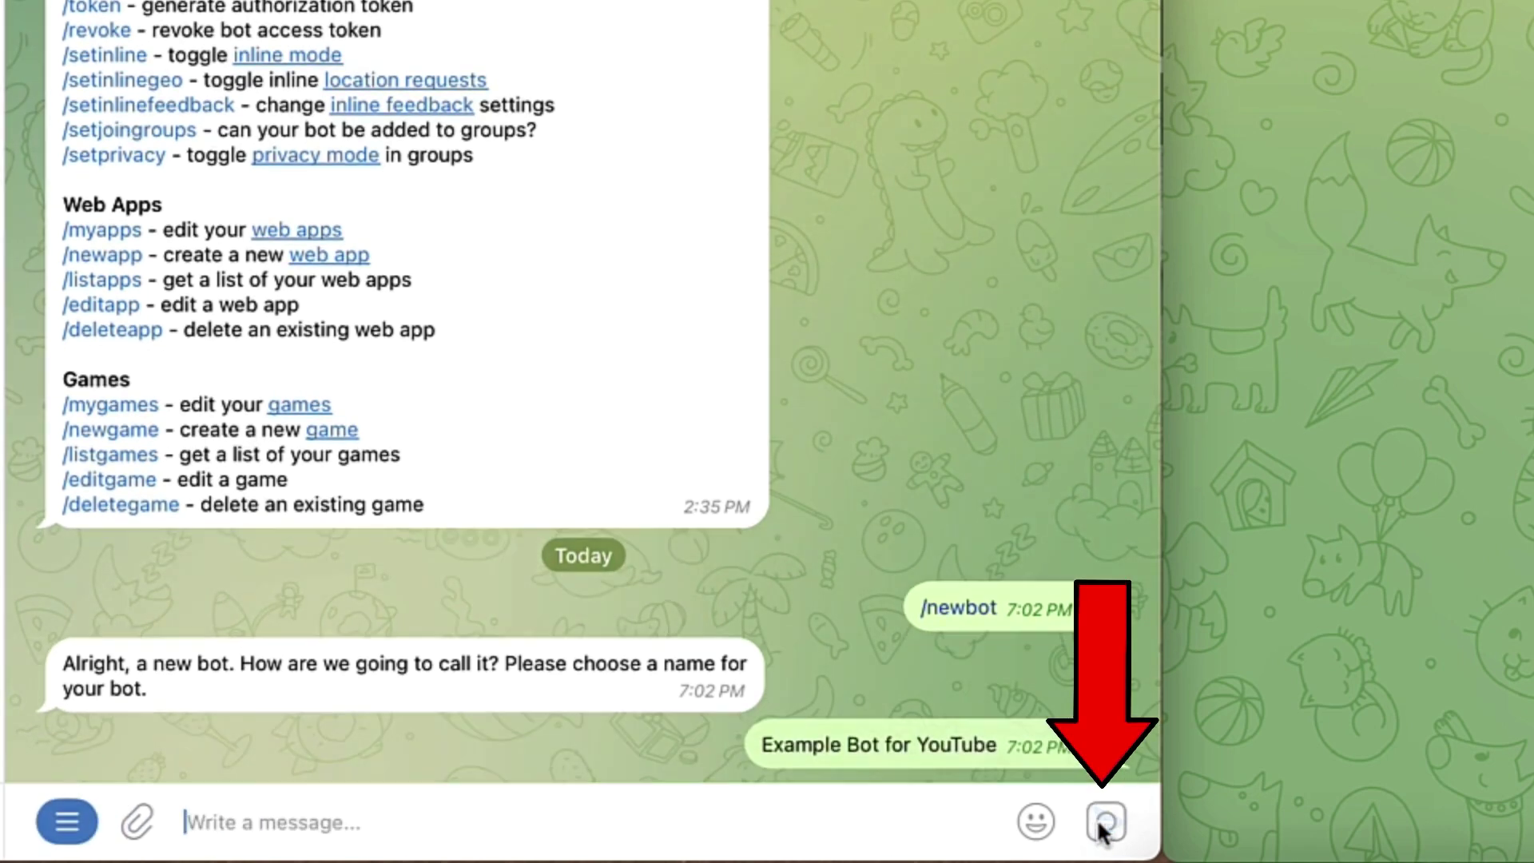
pyautogui.write('example_for_youtube_bot')
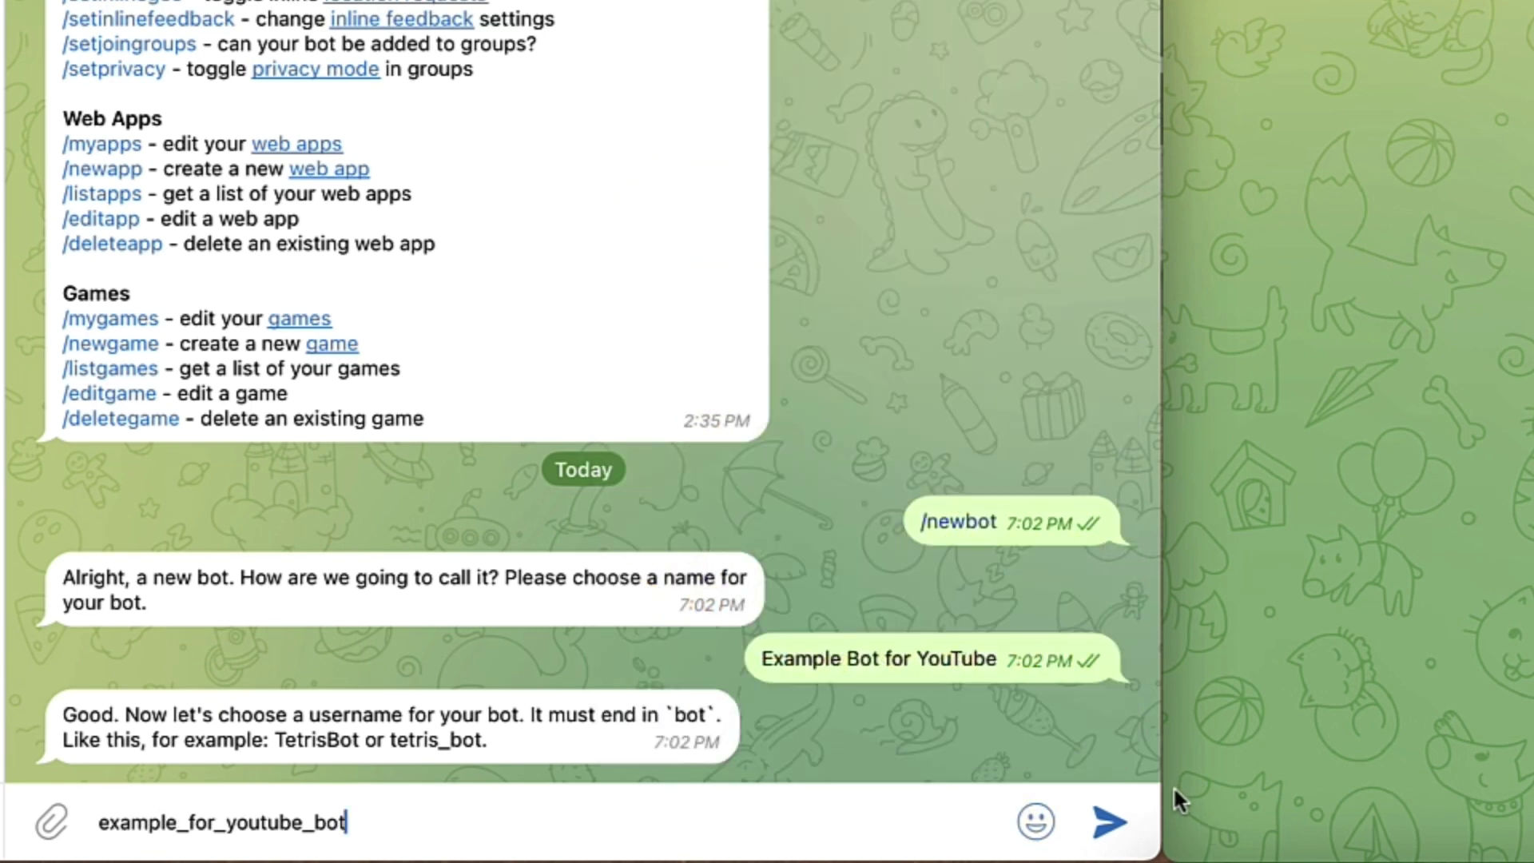
pyautogui.click(1124, 823)
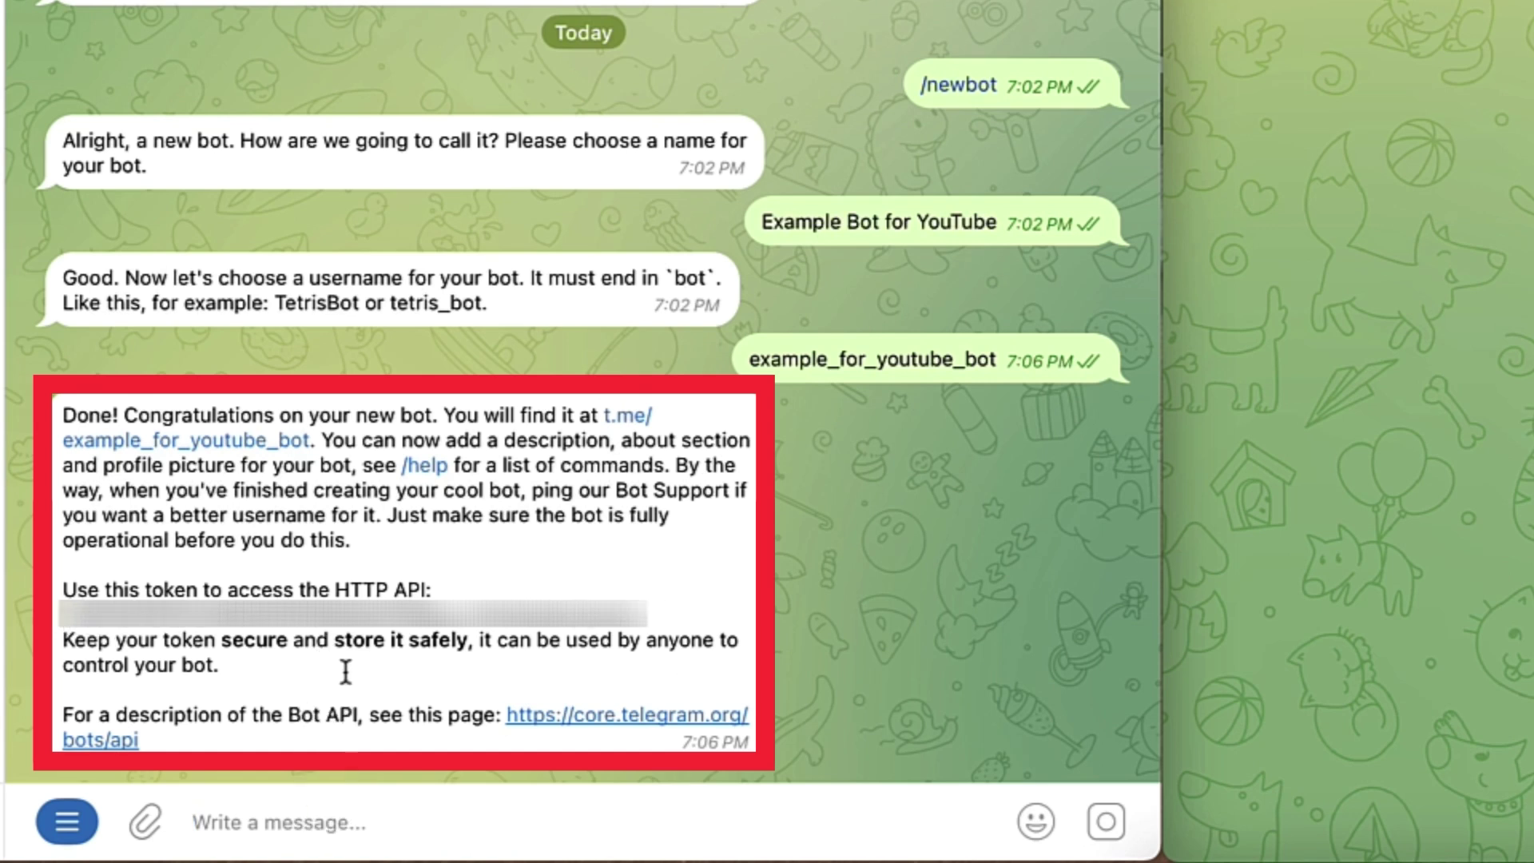
# - Copy the new bot's API token from BotFather's reply
pyautogui.moveTo(63, 643); pyautogui.dragTo(629, 656)
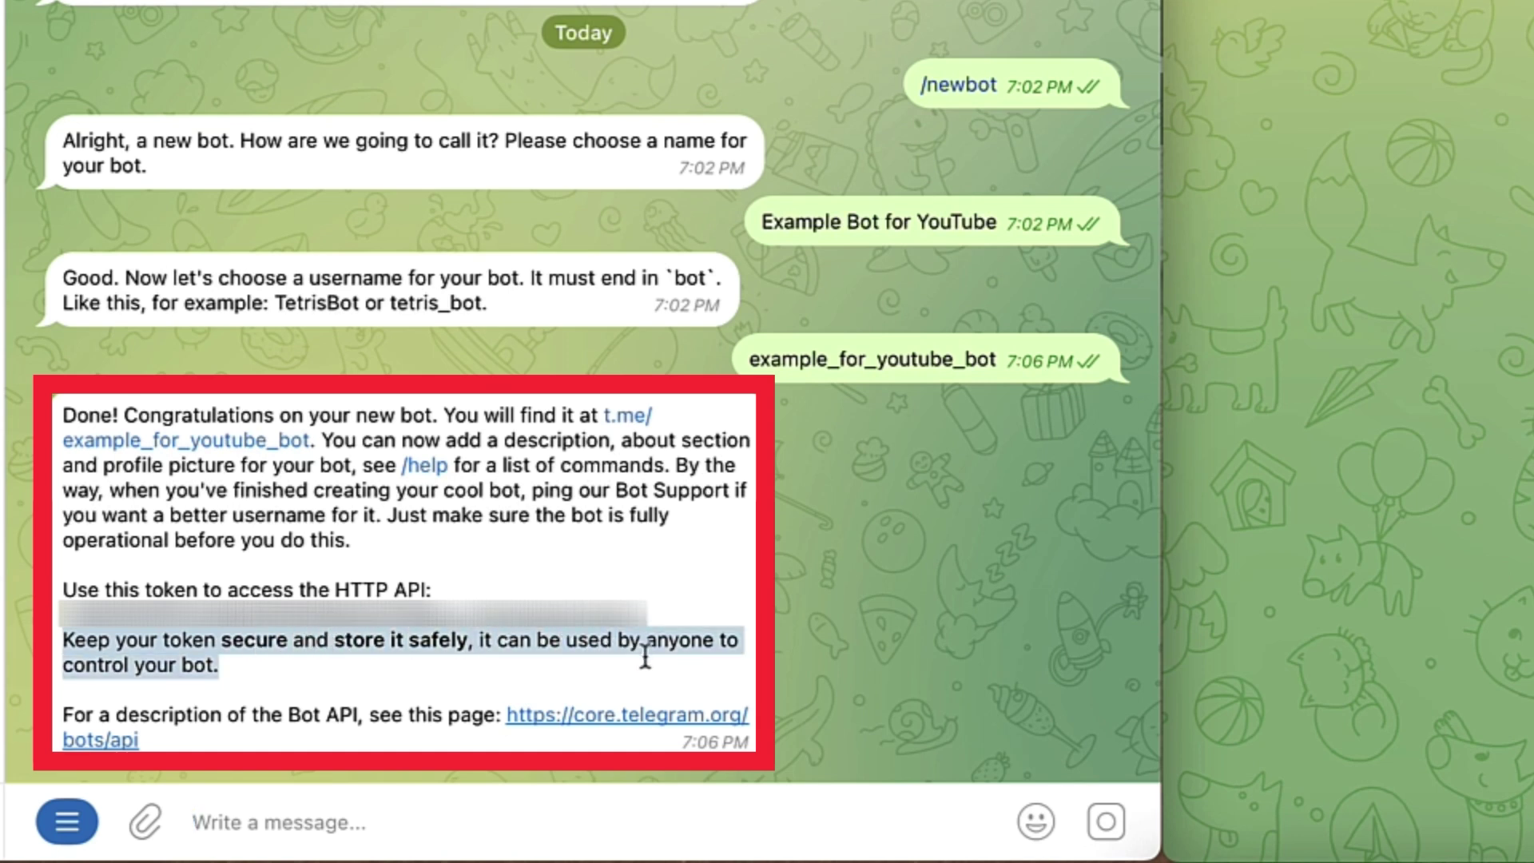
pyautogui.rightClick(102, 578)
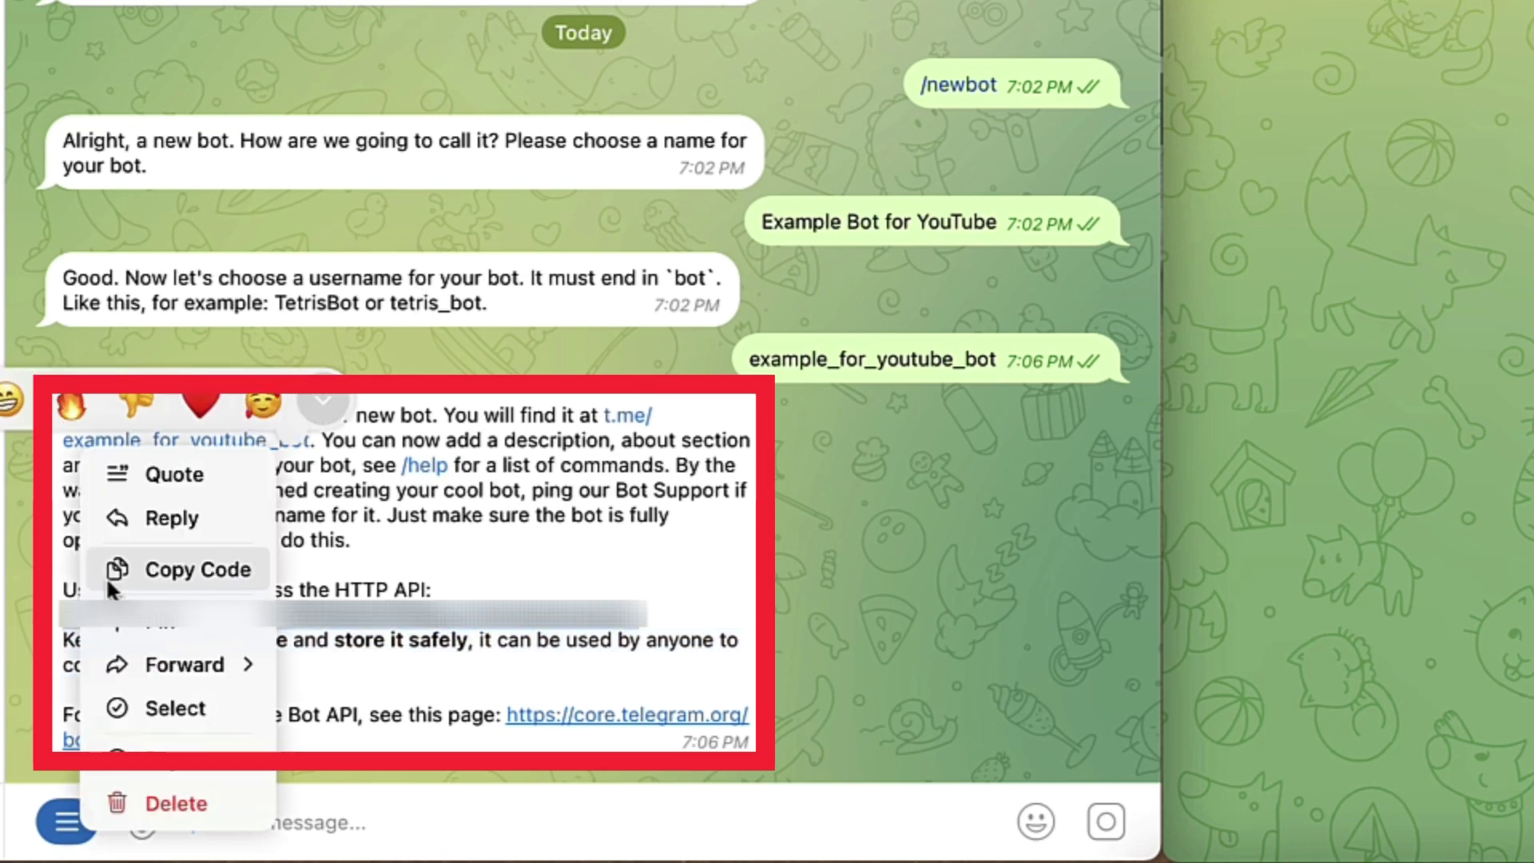
pyautogui.click(108, 584)
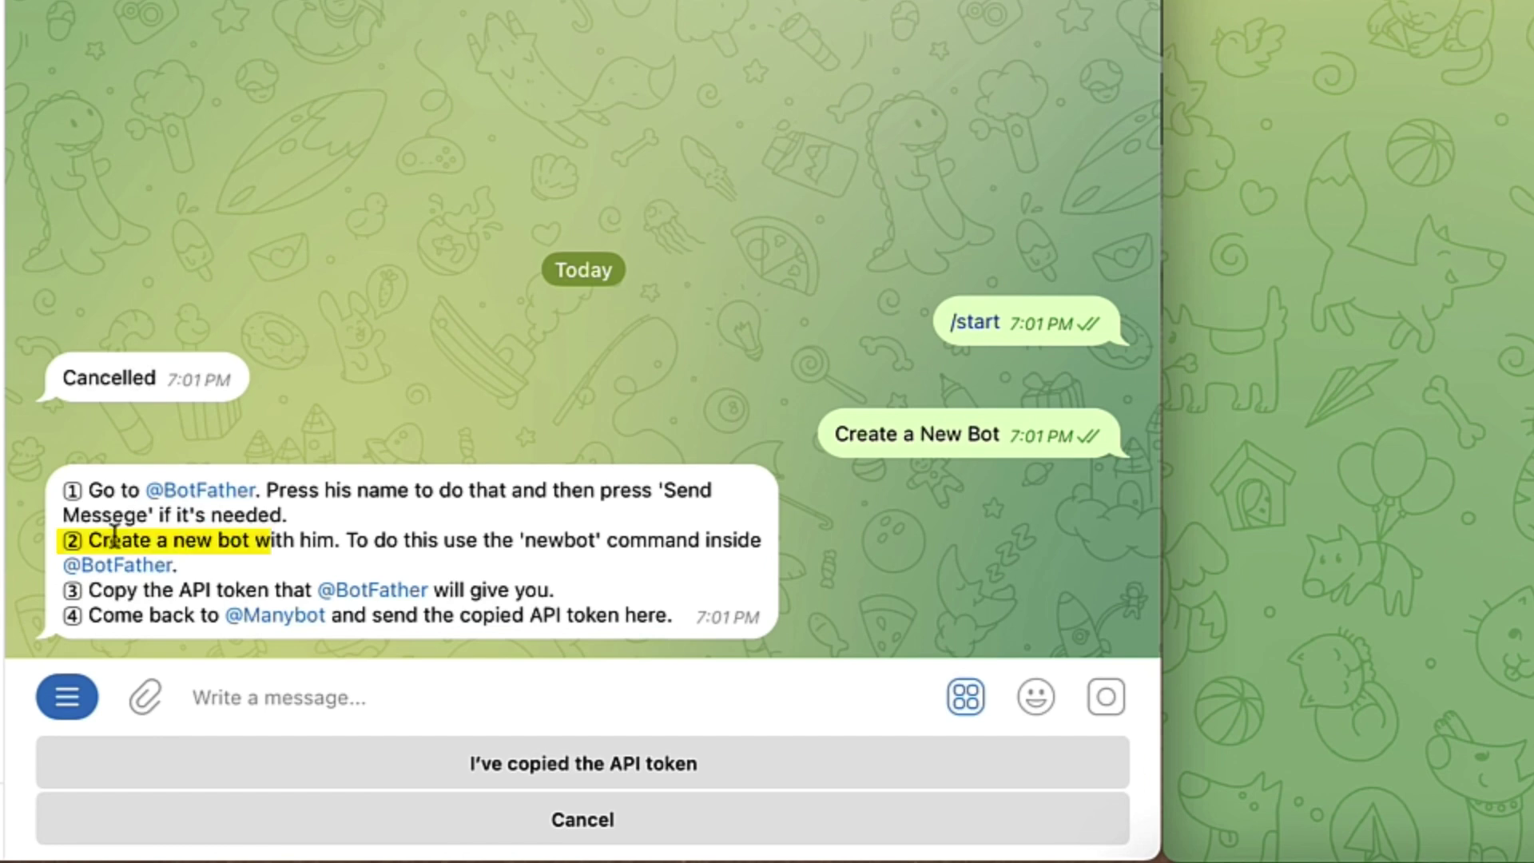
# - Paste the copied API token into the Manybot message field and send it
pyautogui.moveTo(57, 700); pyautogui.dragTo(188, 698)
pyautogui.moveTo(94, 593); pyautogui.dragTo(673, 615)
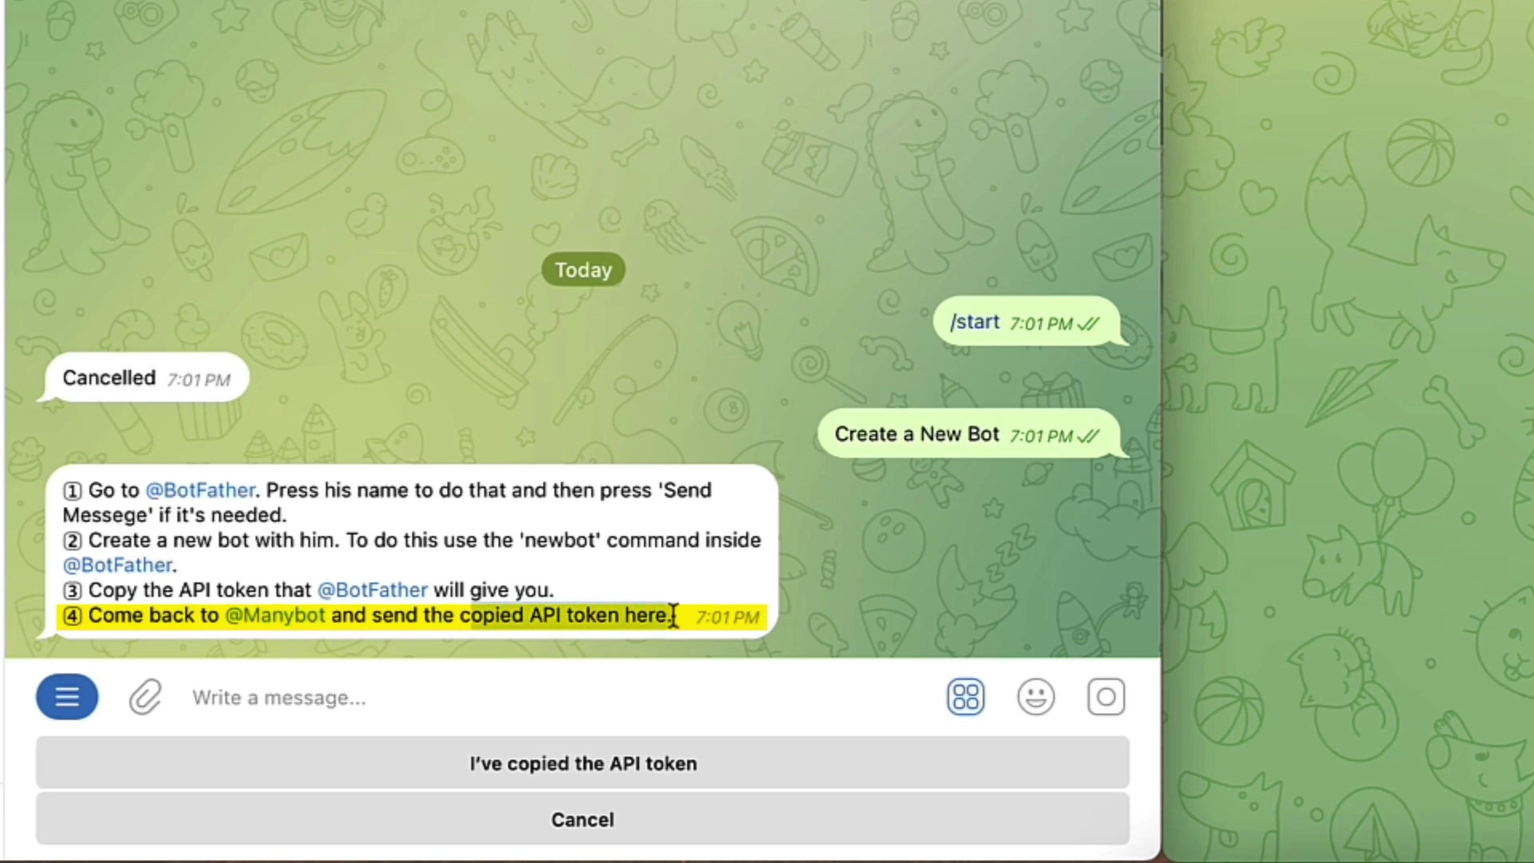
pyautogui.rightClick(604, 707)
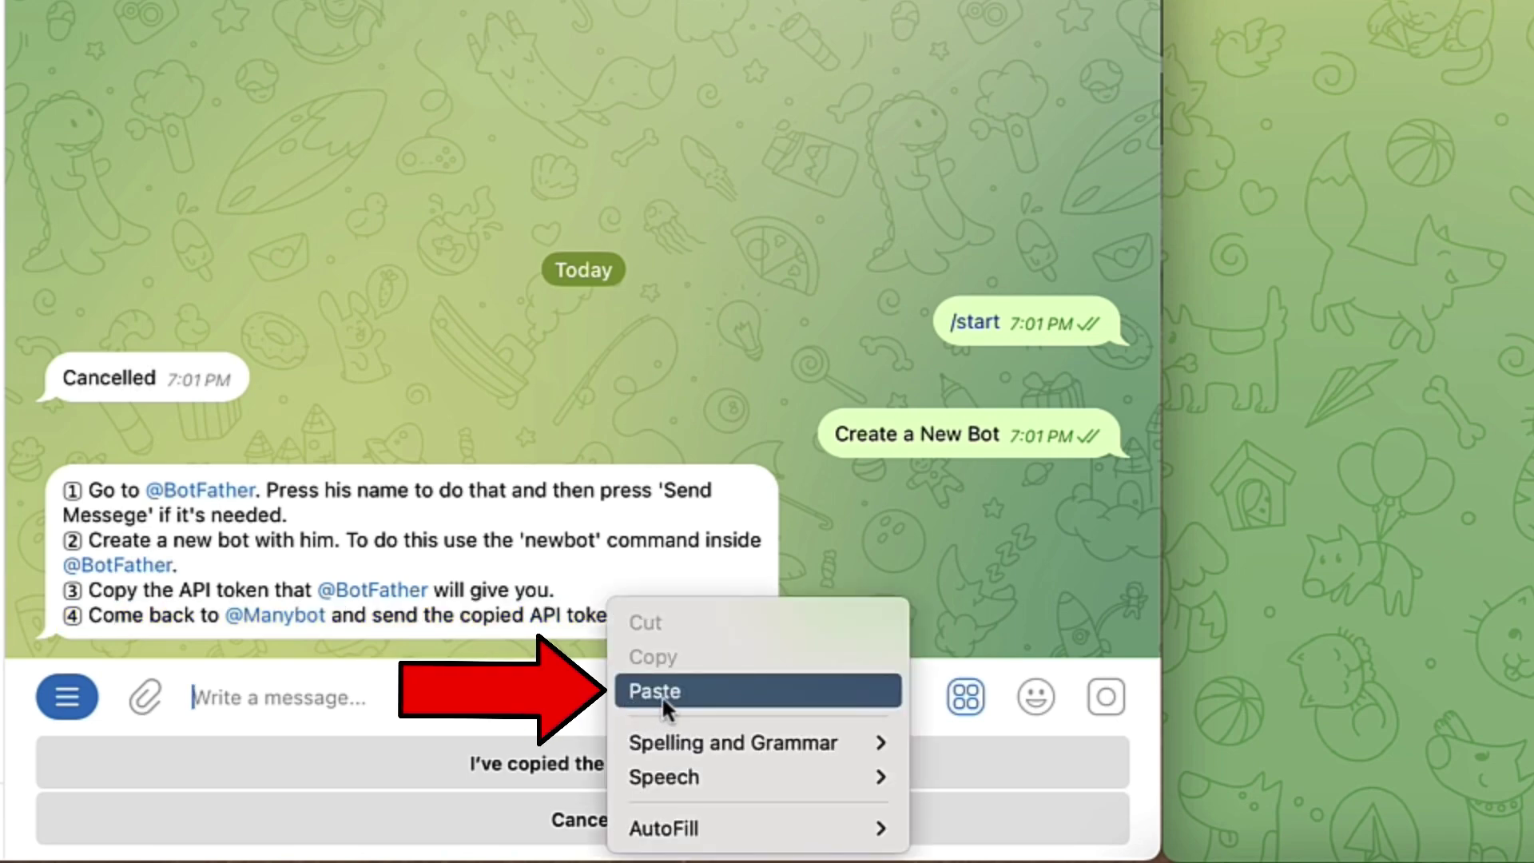
pyautogui.click(661, 691)
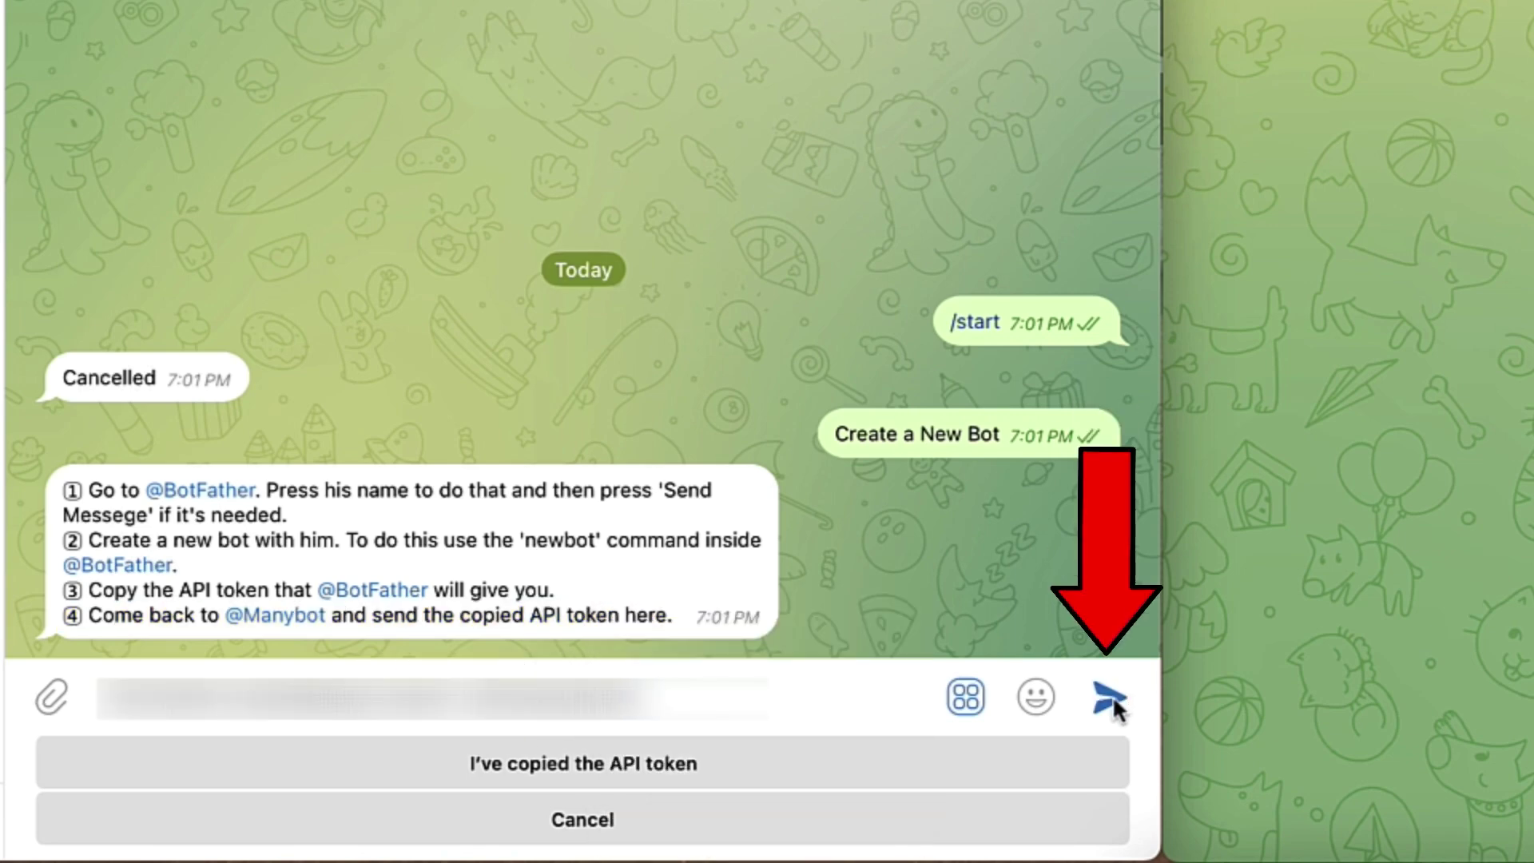
pyautogui.click(1112, 701)
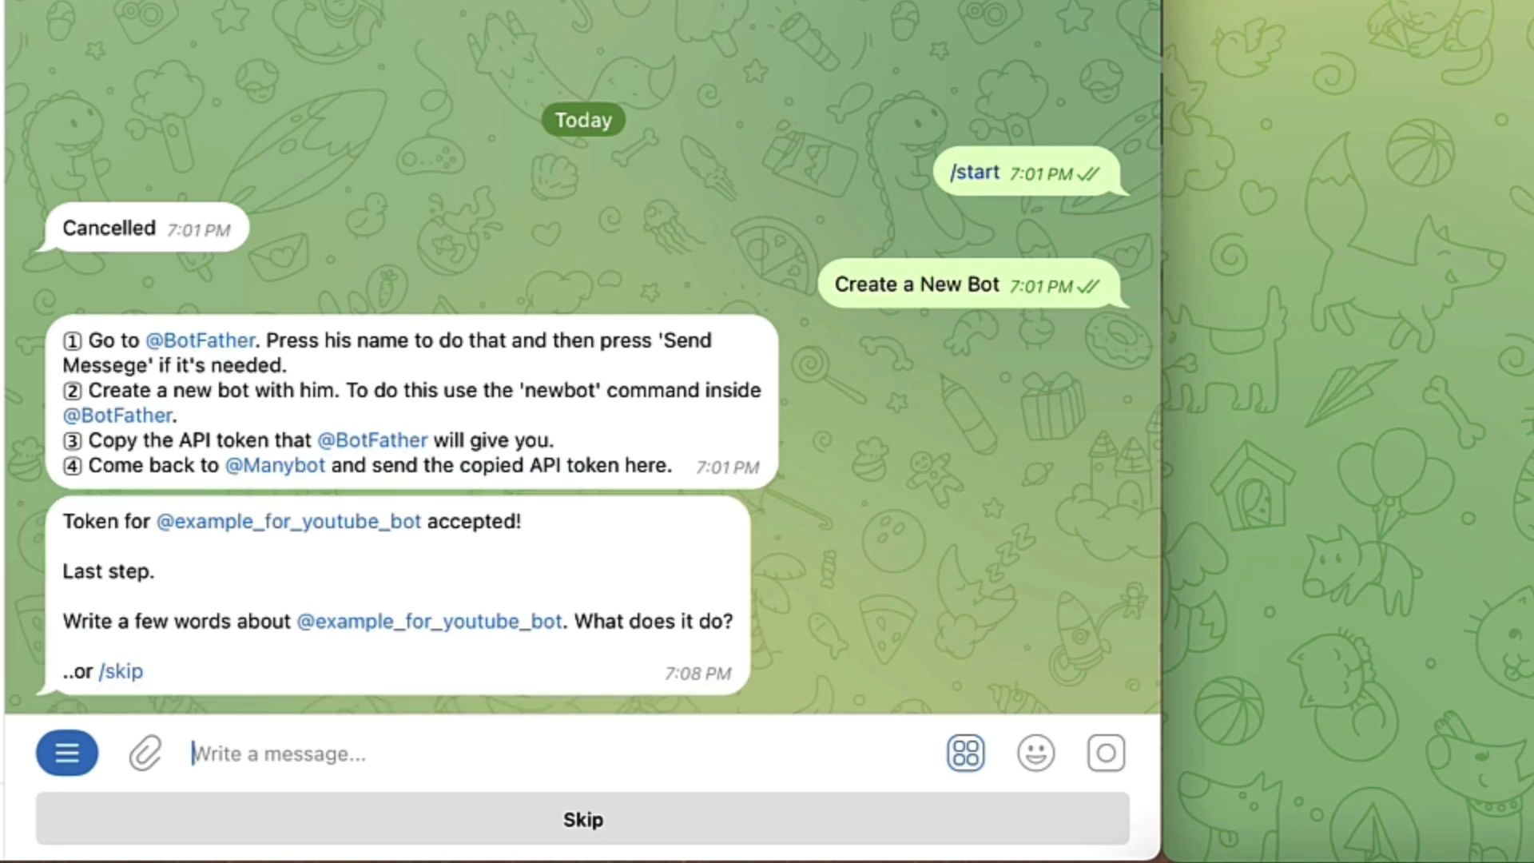
# - Send Manybot the description 'This bot is just an example for a YouTube video.'
pyautogui.write('This ')
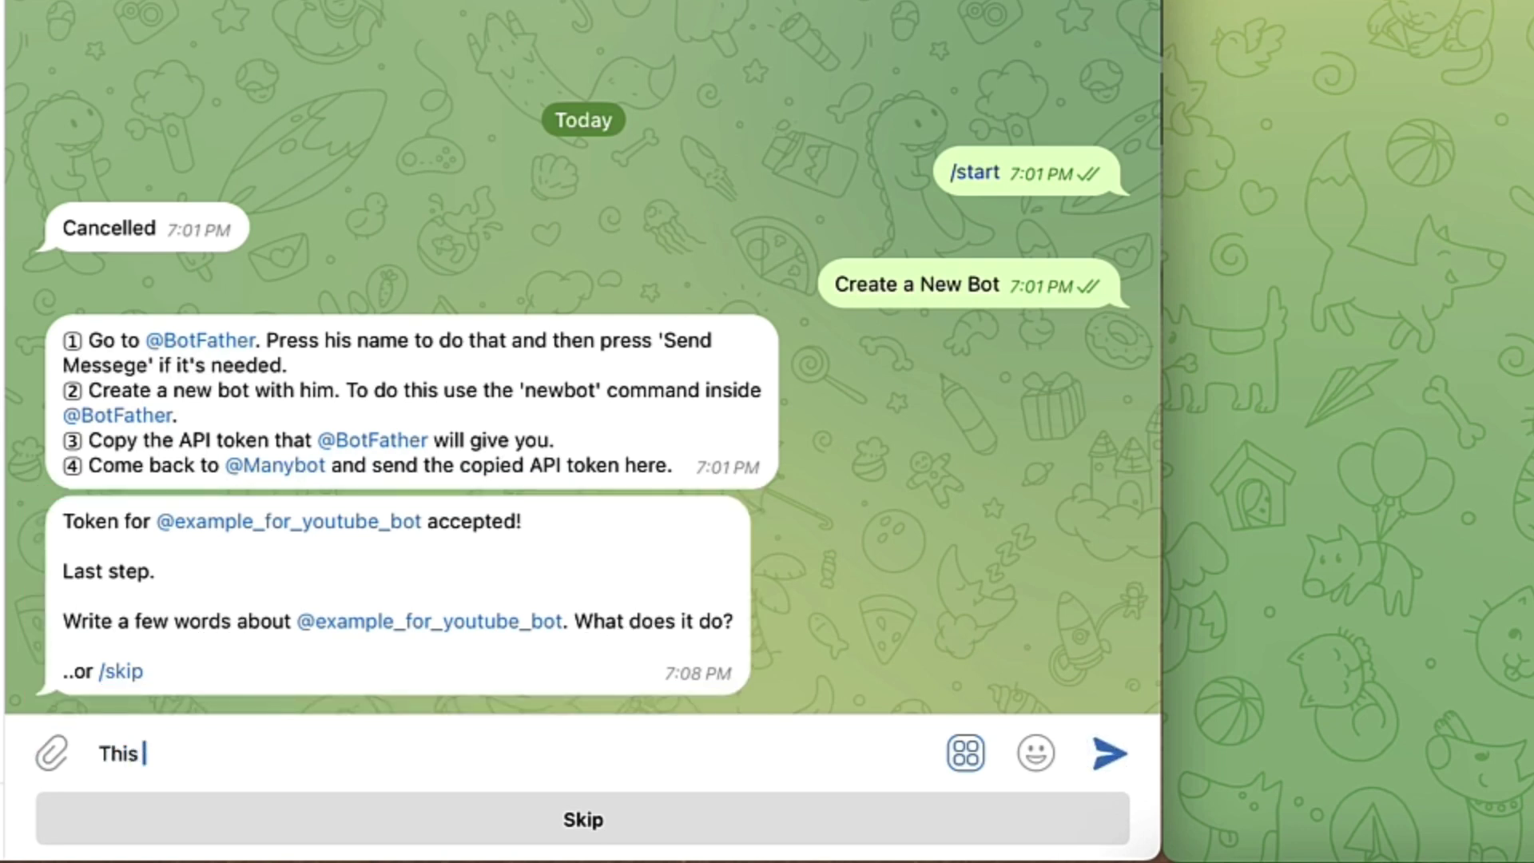
pyautogui.write('bot is just an example for a')
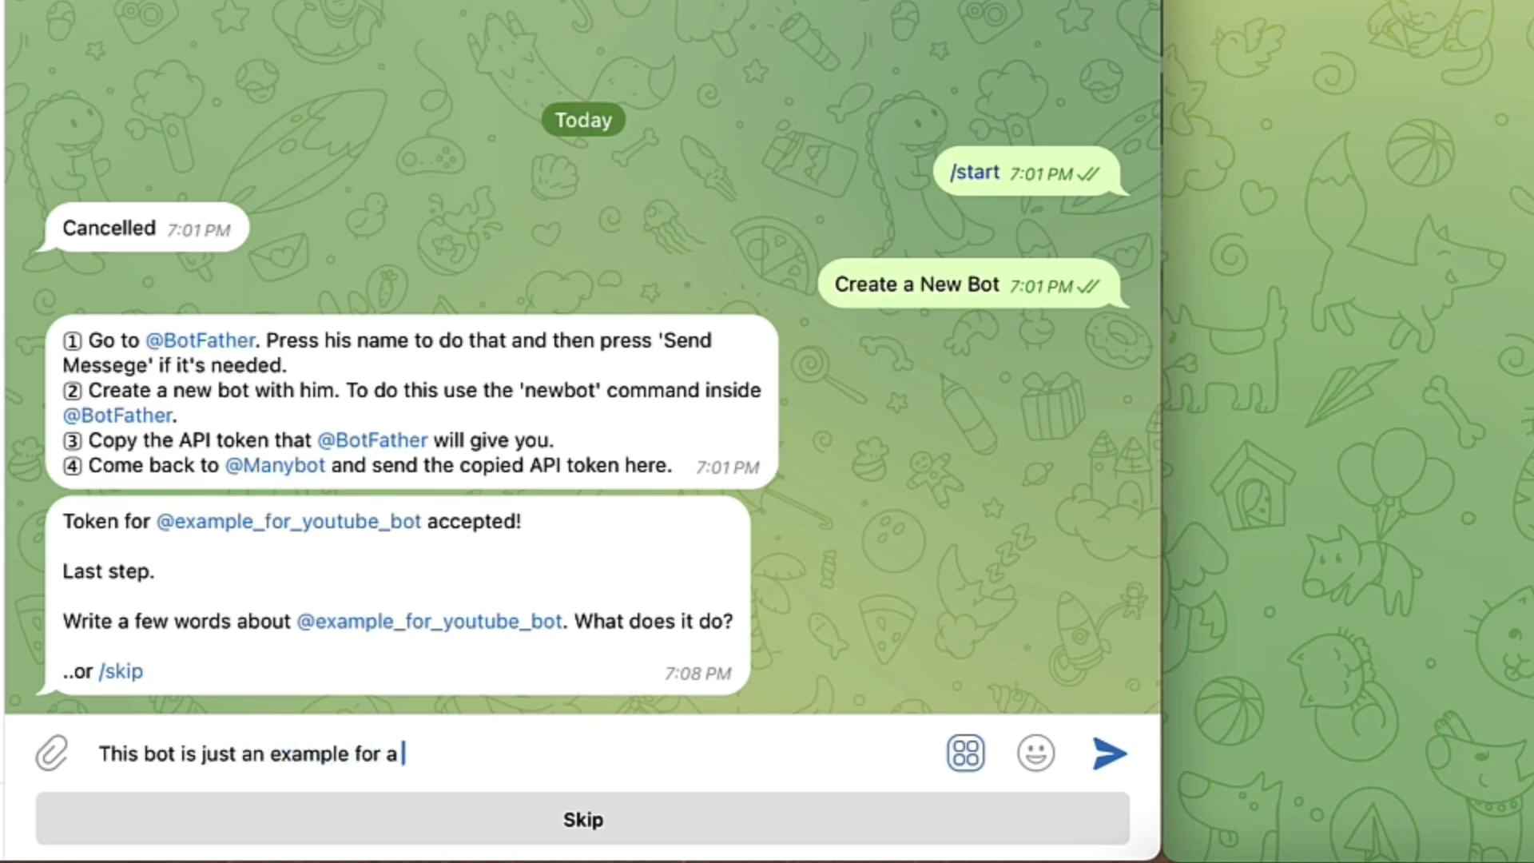
pyautogui.write(' YouTube video')
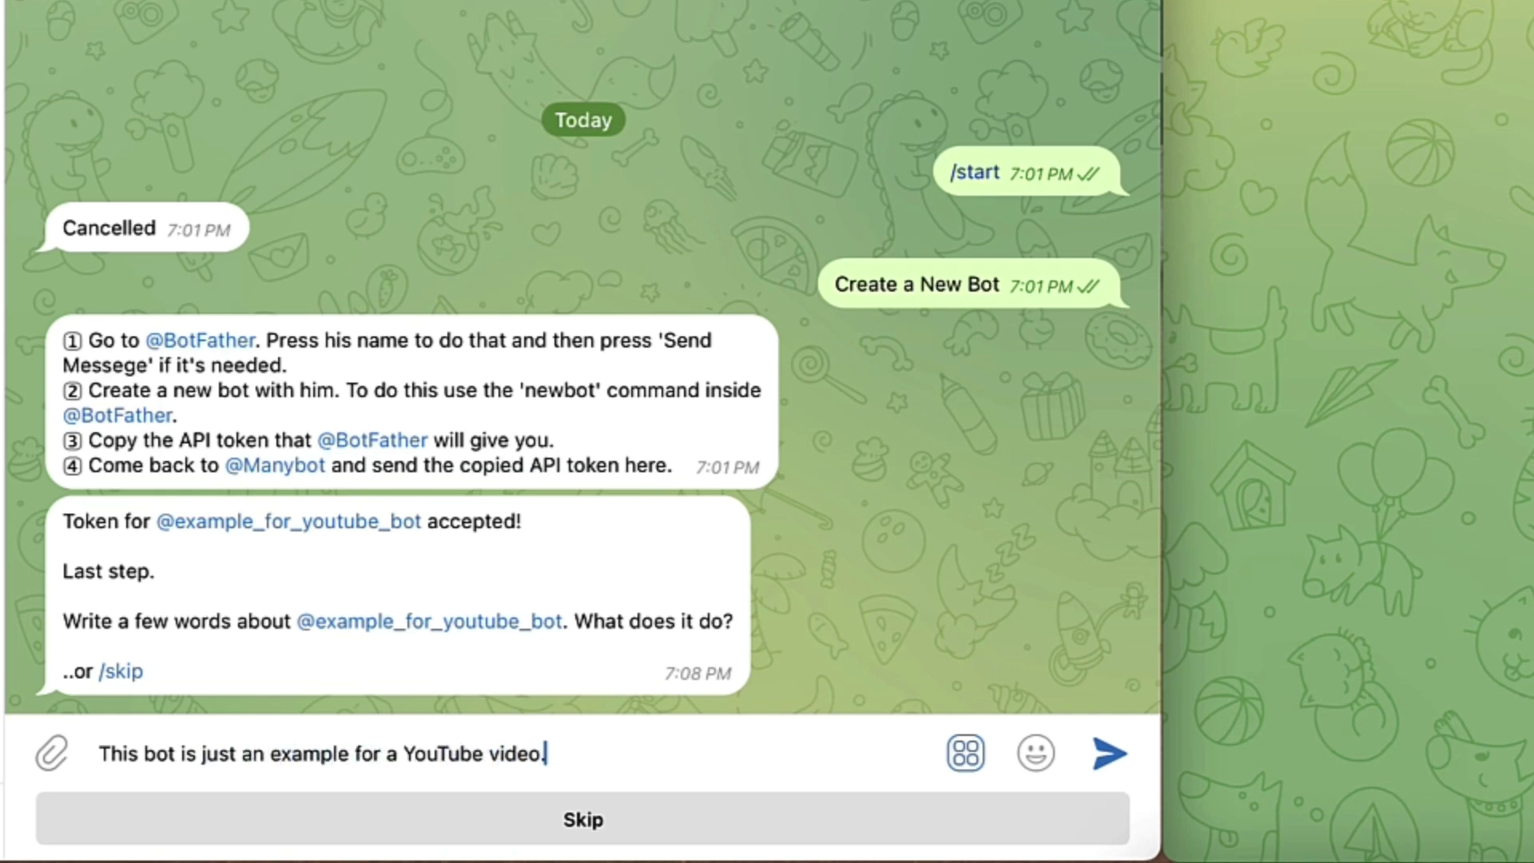
pyautogui.write('.')
pyautogui.click(1118, 752)
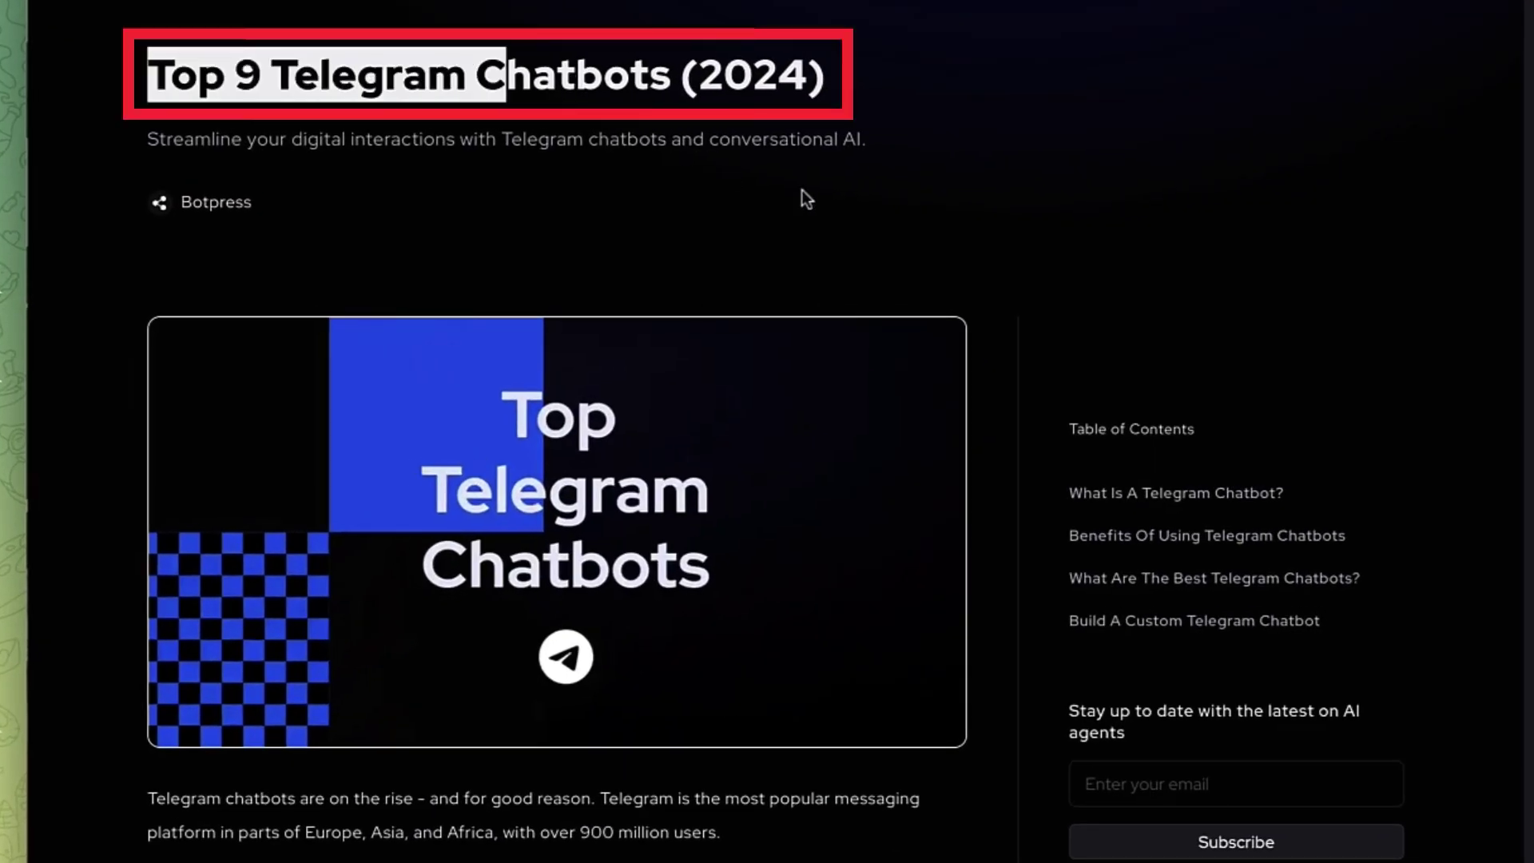
# - Scroll down through the Botpress Top 9 Telegram Chatbots article and back up
pyautogui.scroll(-20, 707, 304)
pyautogui.scroll(-18, 693, 229)
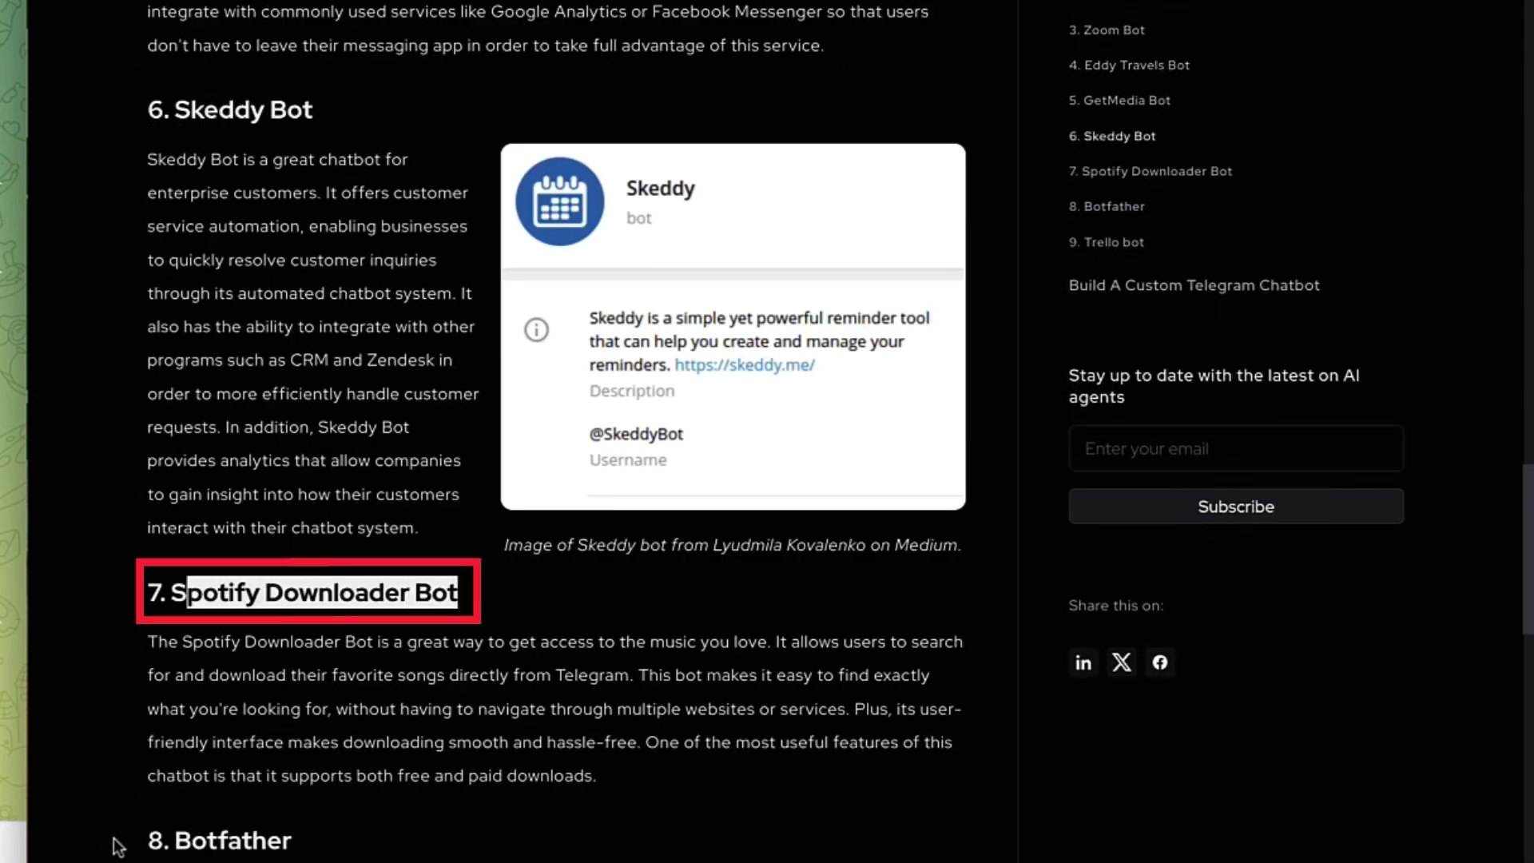
pyautogui.scroll(-2, 390, 681)
pyautogui.scroll(12, 254, 282)
pyautogui.scroll(10, 254, 282)
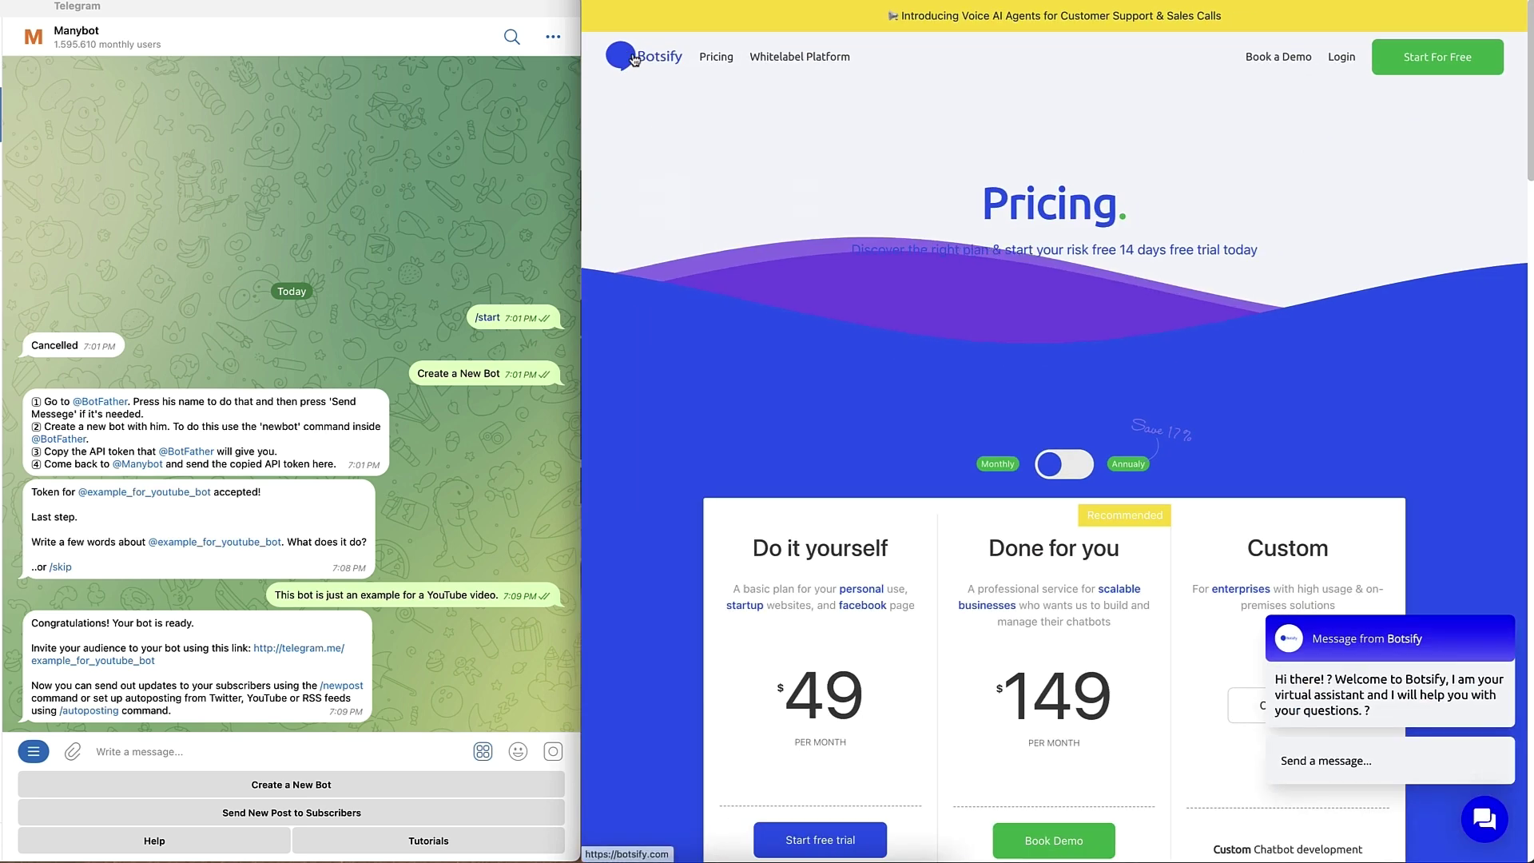
pyautogui.scroll(-5, 718, 175)
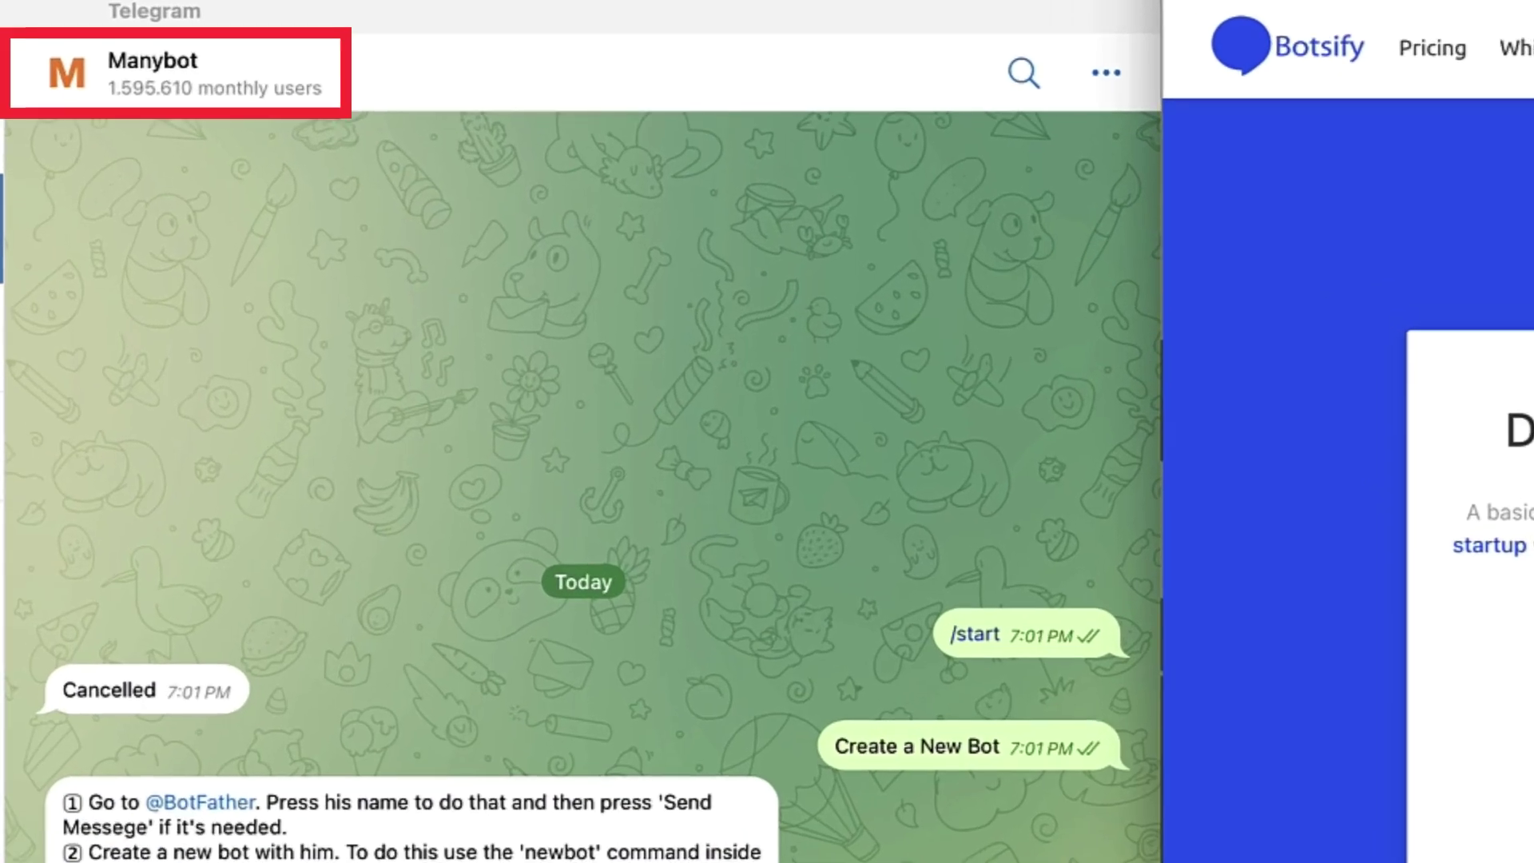
pyautogui.click(1000, 470)
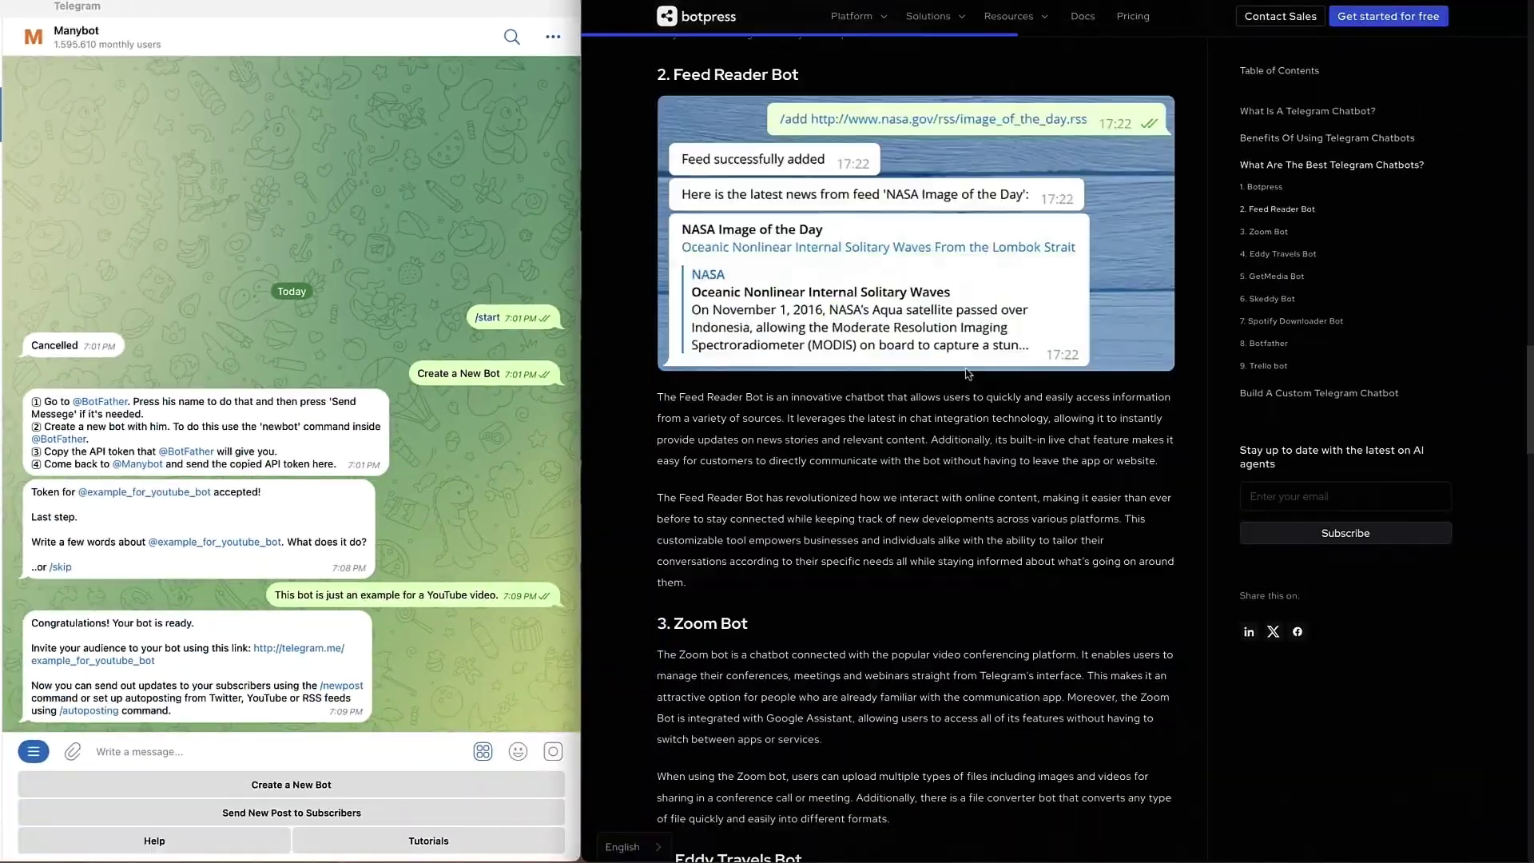
pyautogui.scroll(5, 966, 369)
pyautogui.scroll(10, 966, 373)
pyautogui.scroll(-9, 966, 373)
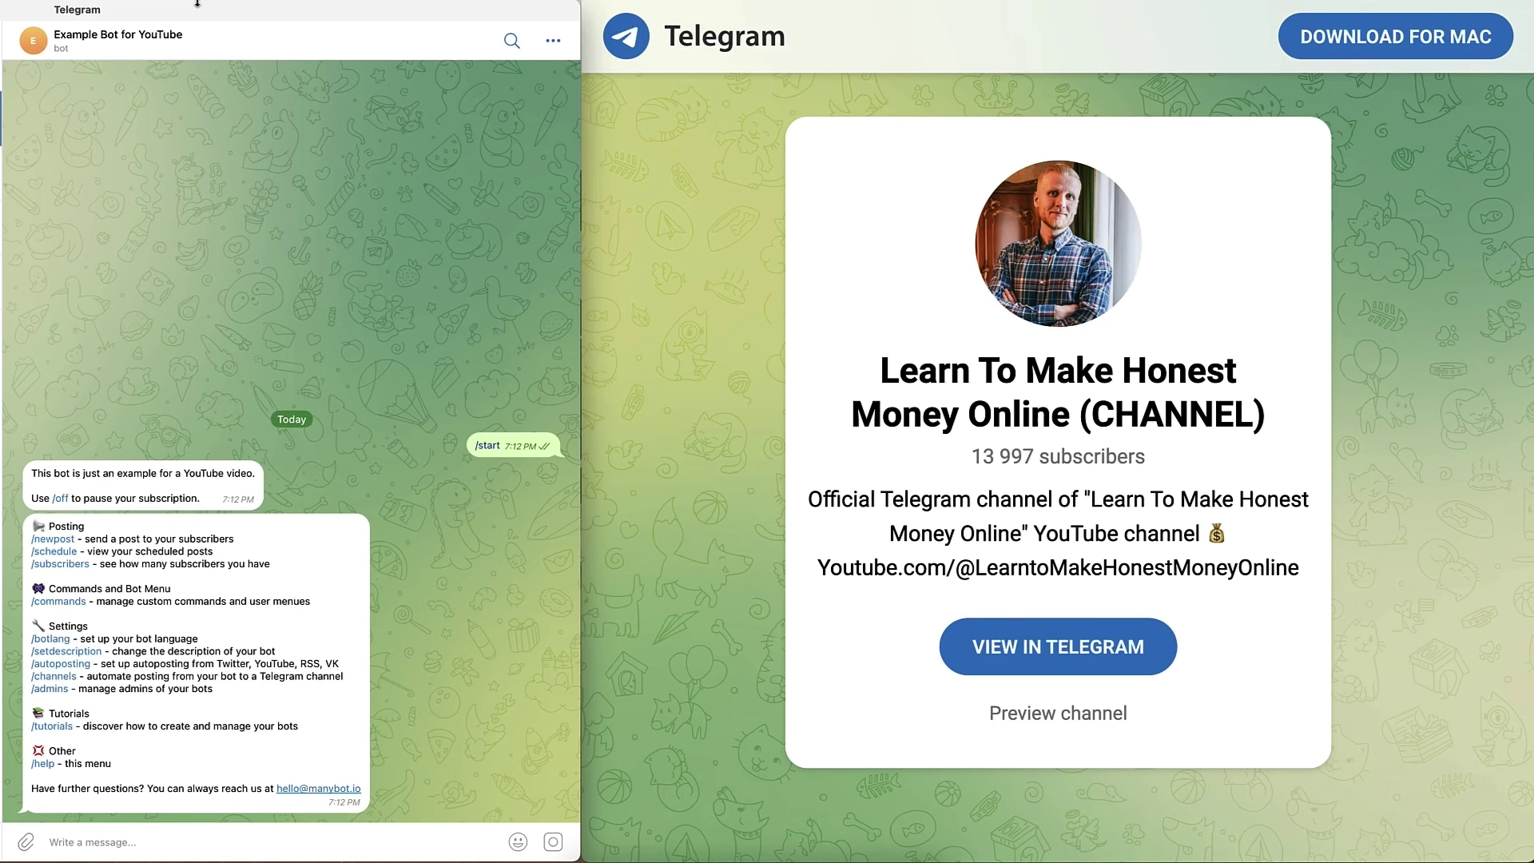
pyautogui.click(166, 35)
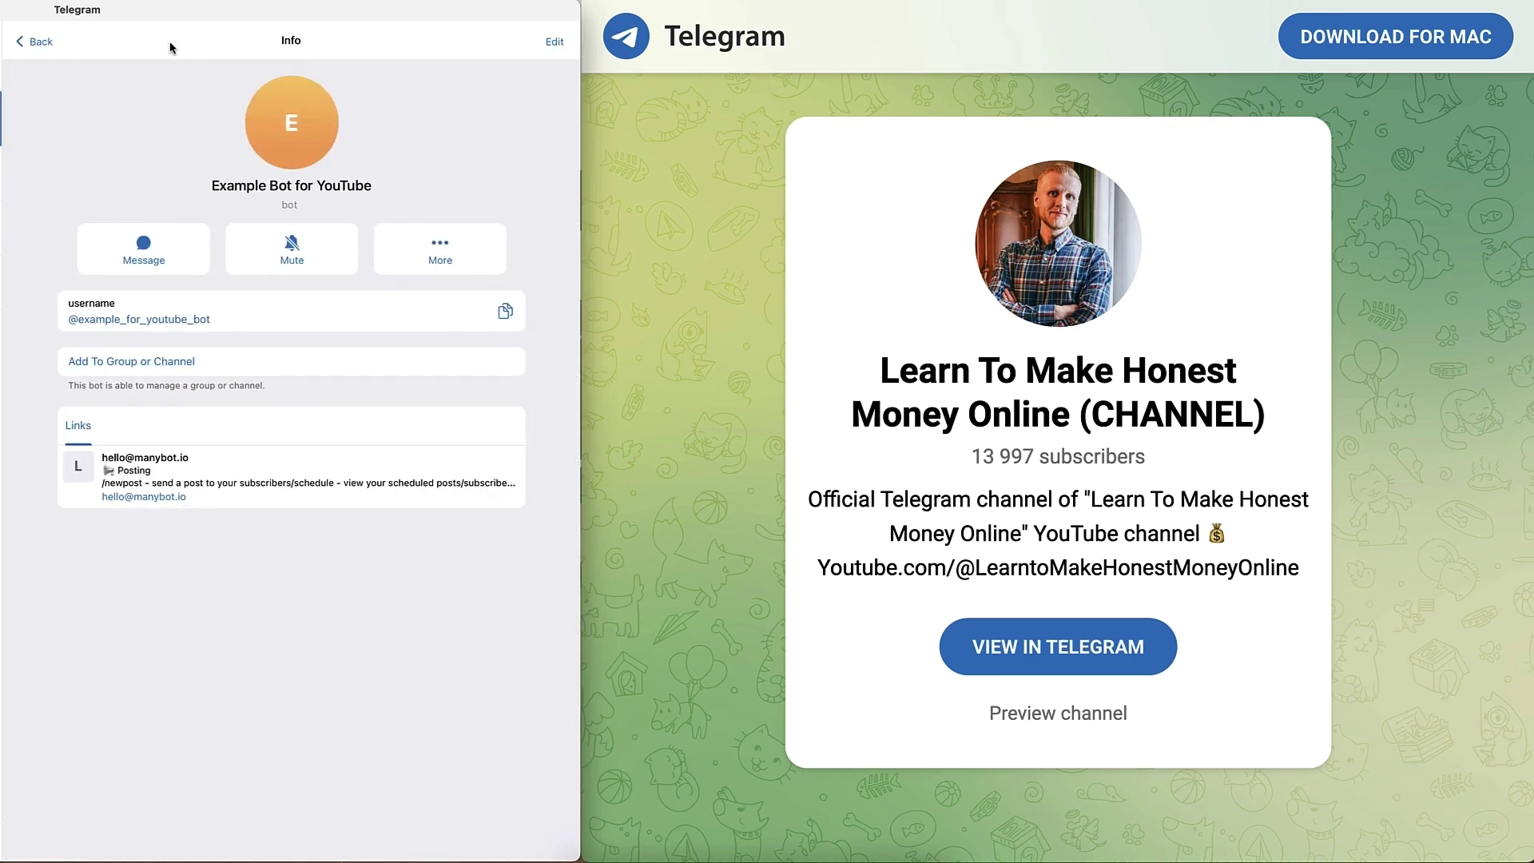